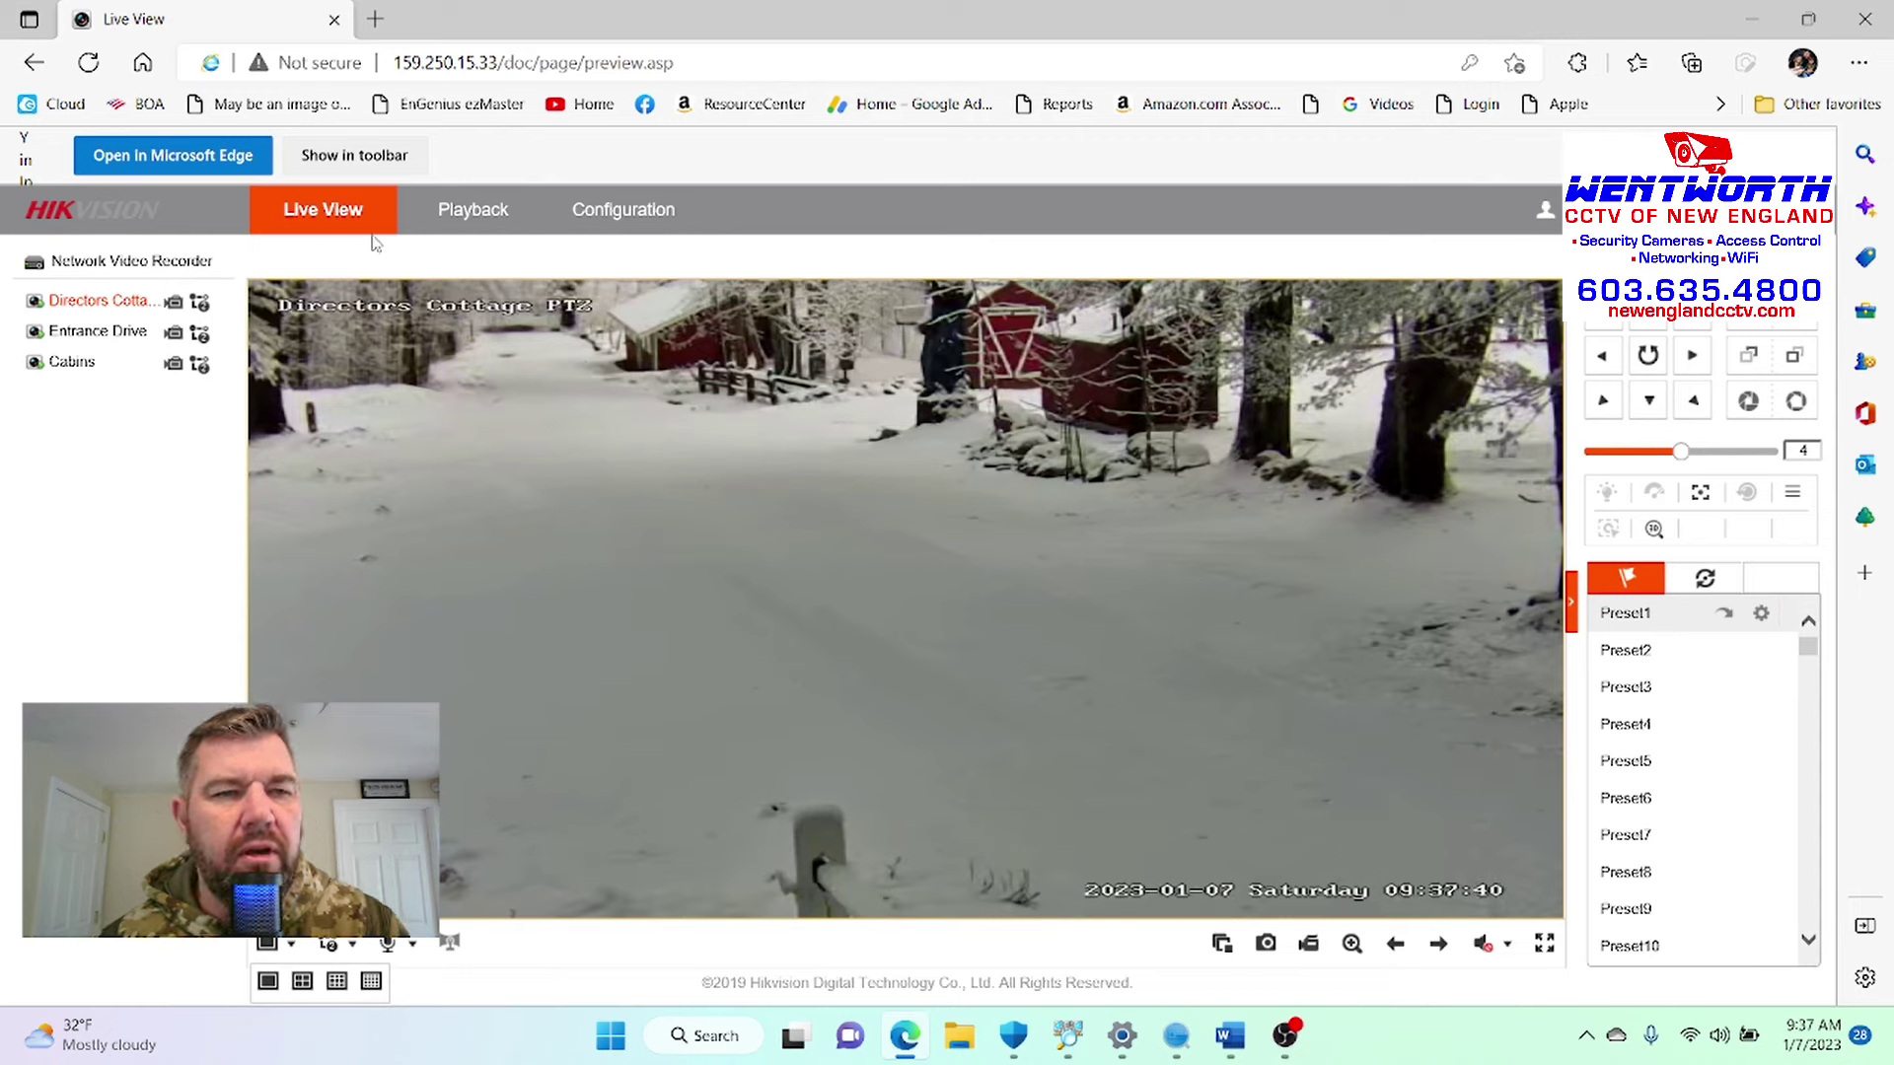
Go to Configuration > Event > Basic Event and enable motion detection for D1 Directors Cottage PTZ.
left_click(627, 219)
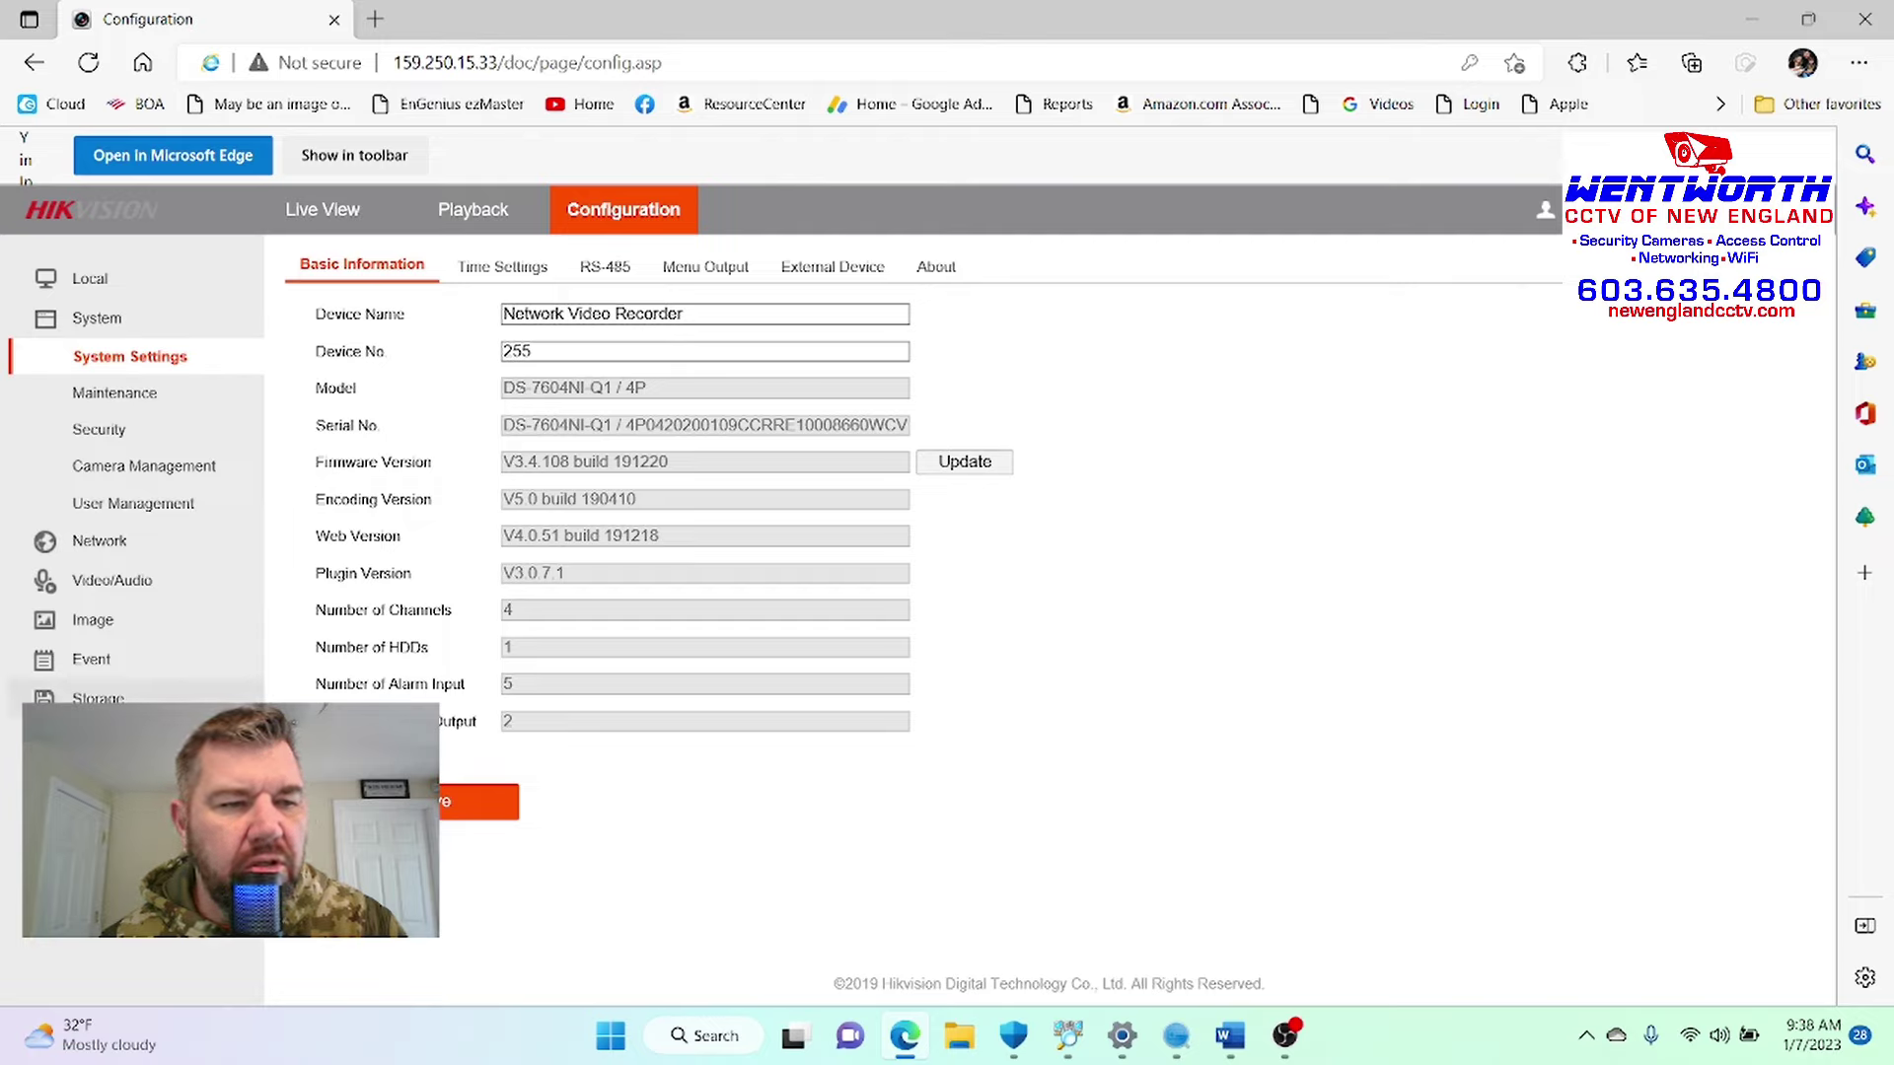
left_click(67, 668)
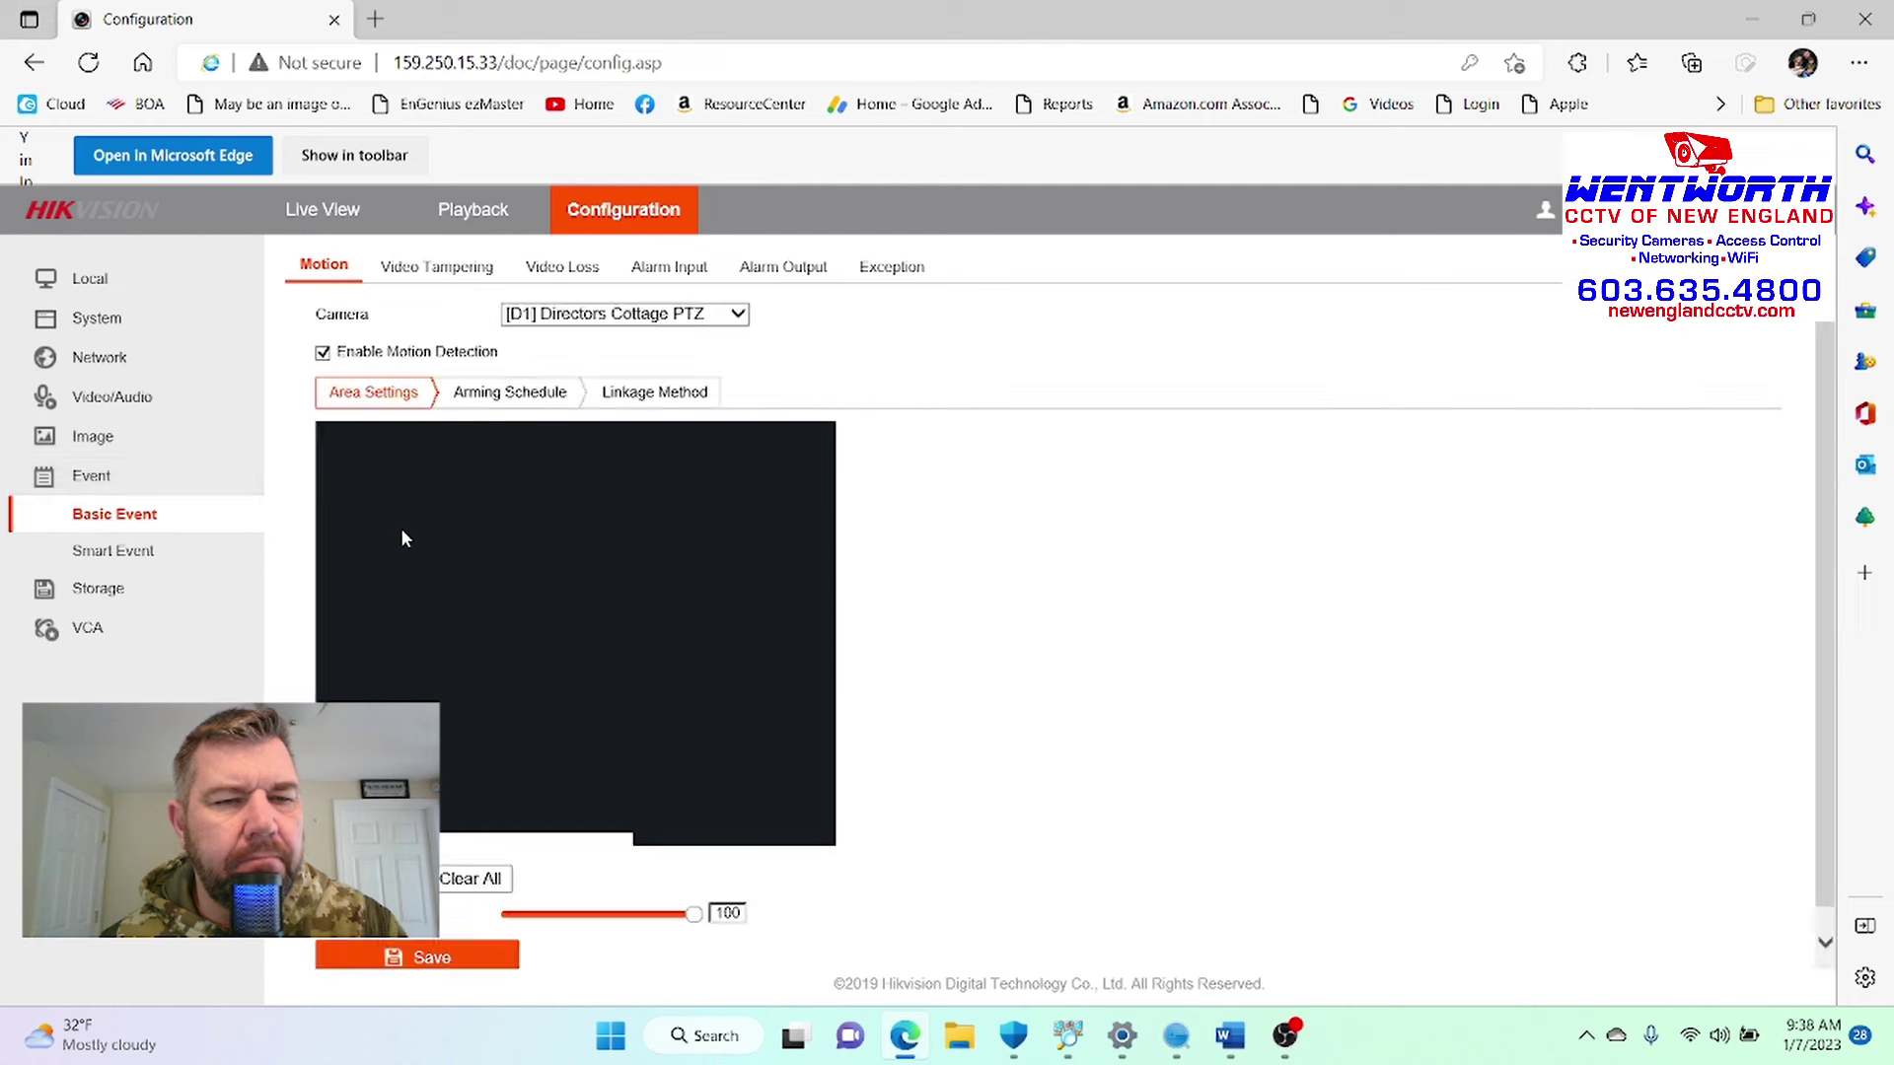
left_click(323, 356)
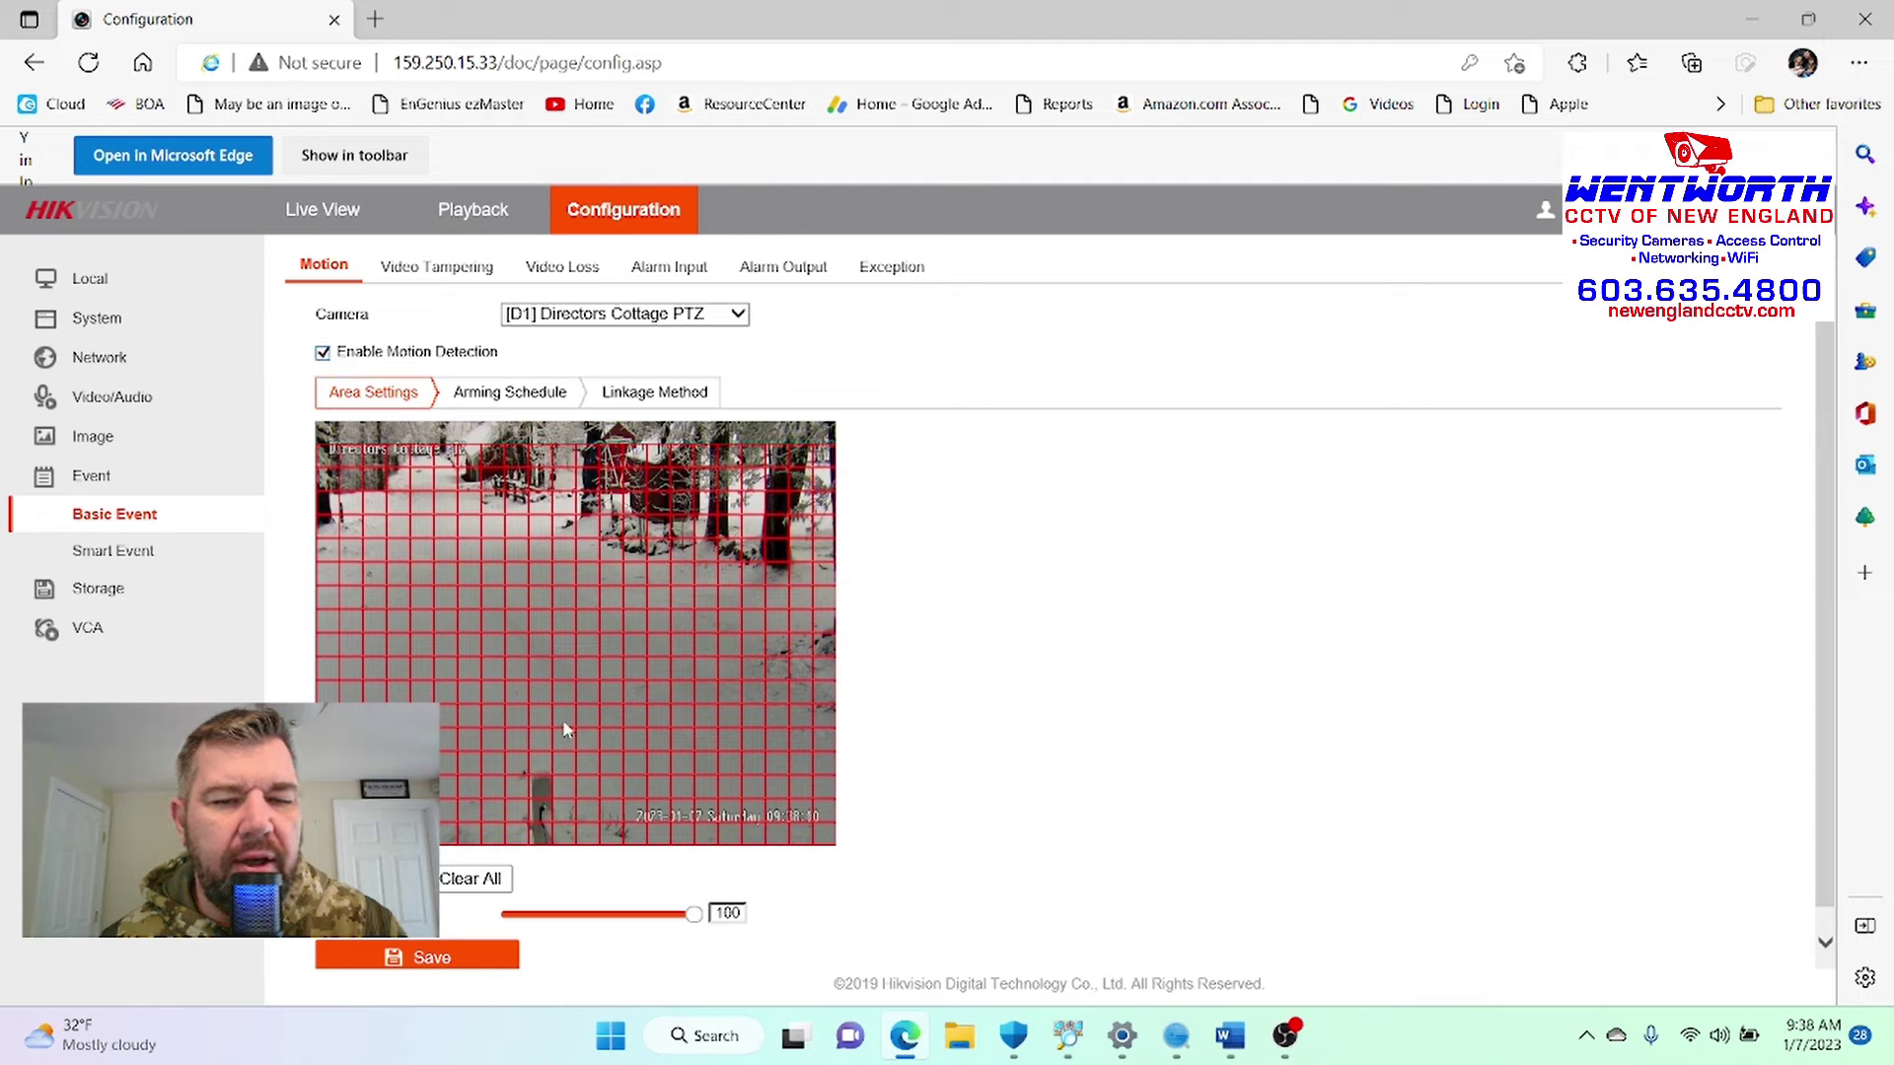
Save motion detection as enabled, then lower the sensitivity from 100 to 60 and save again.
left_click(459, 961)
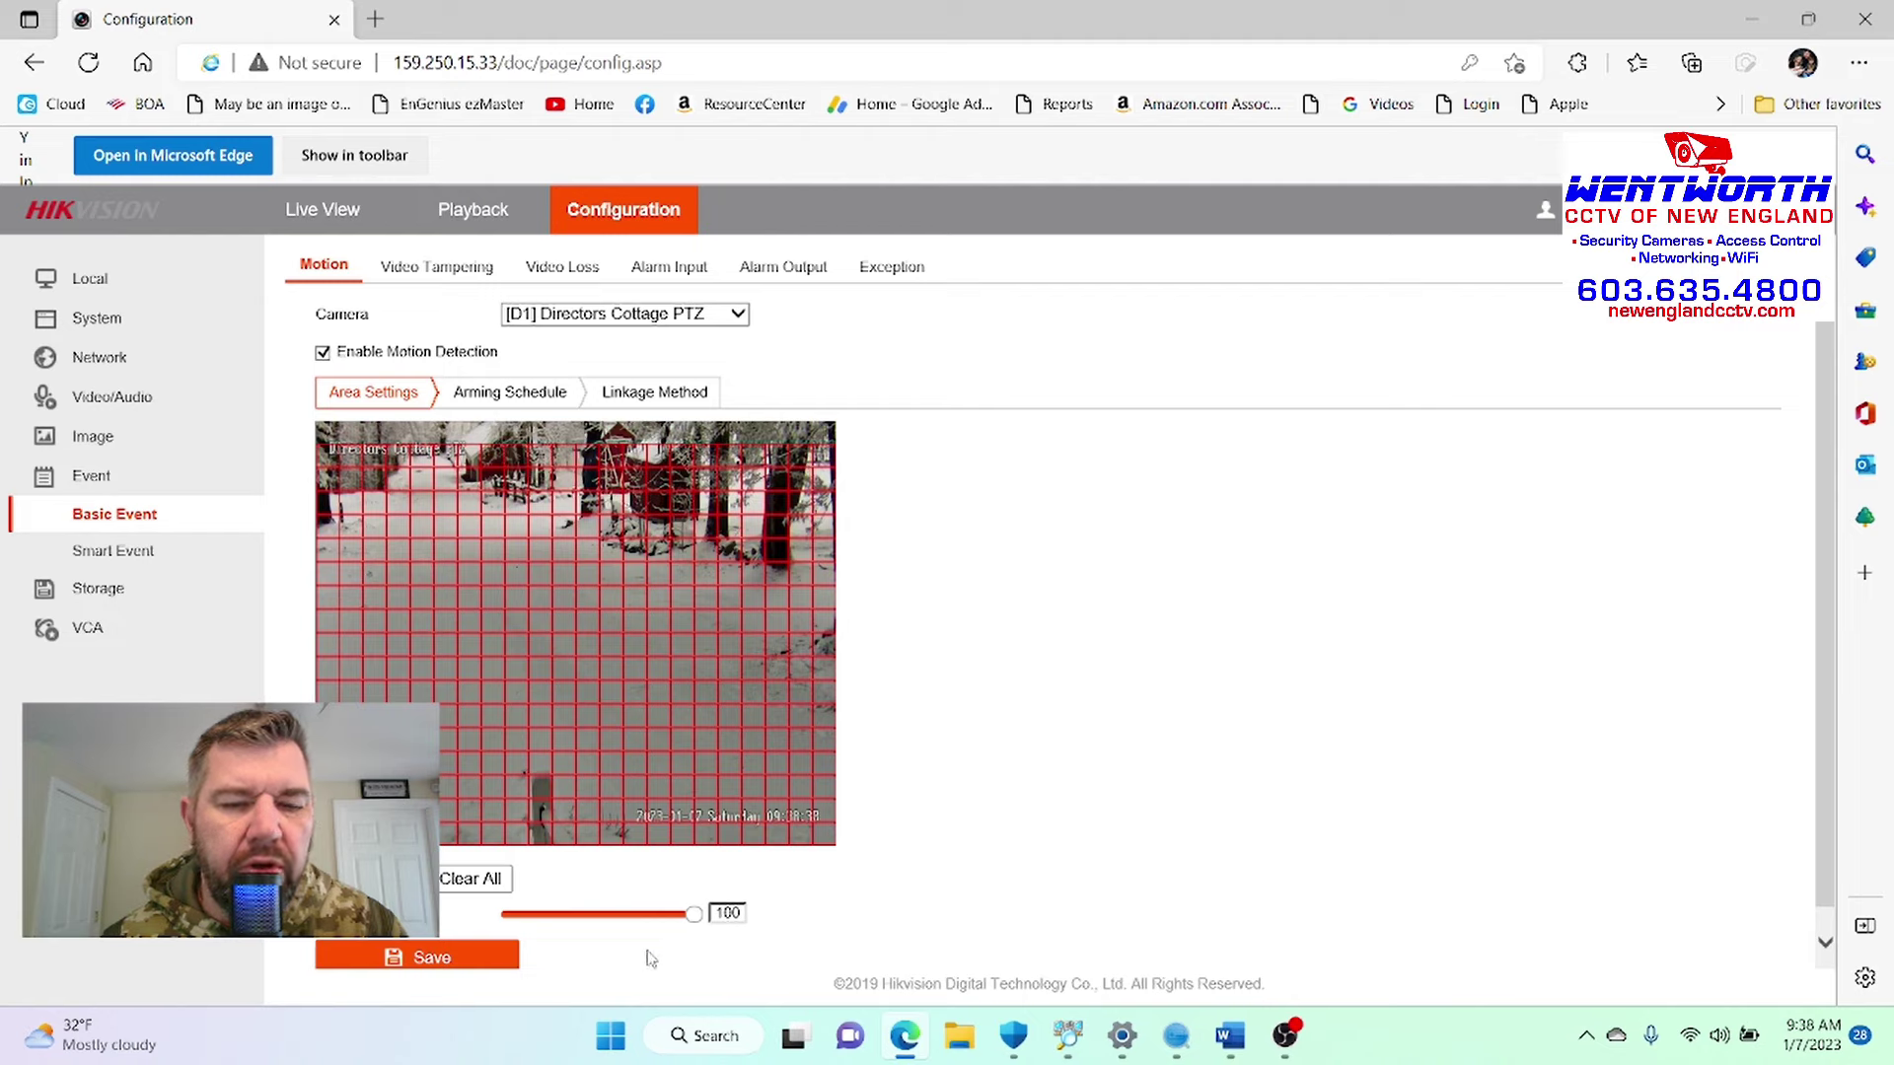
left_click_drag(692, 914, 655, 918)
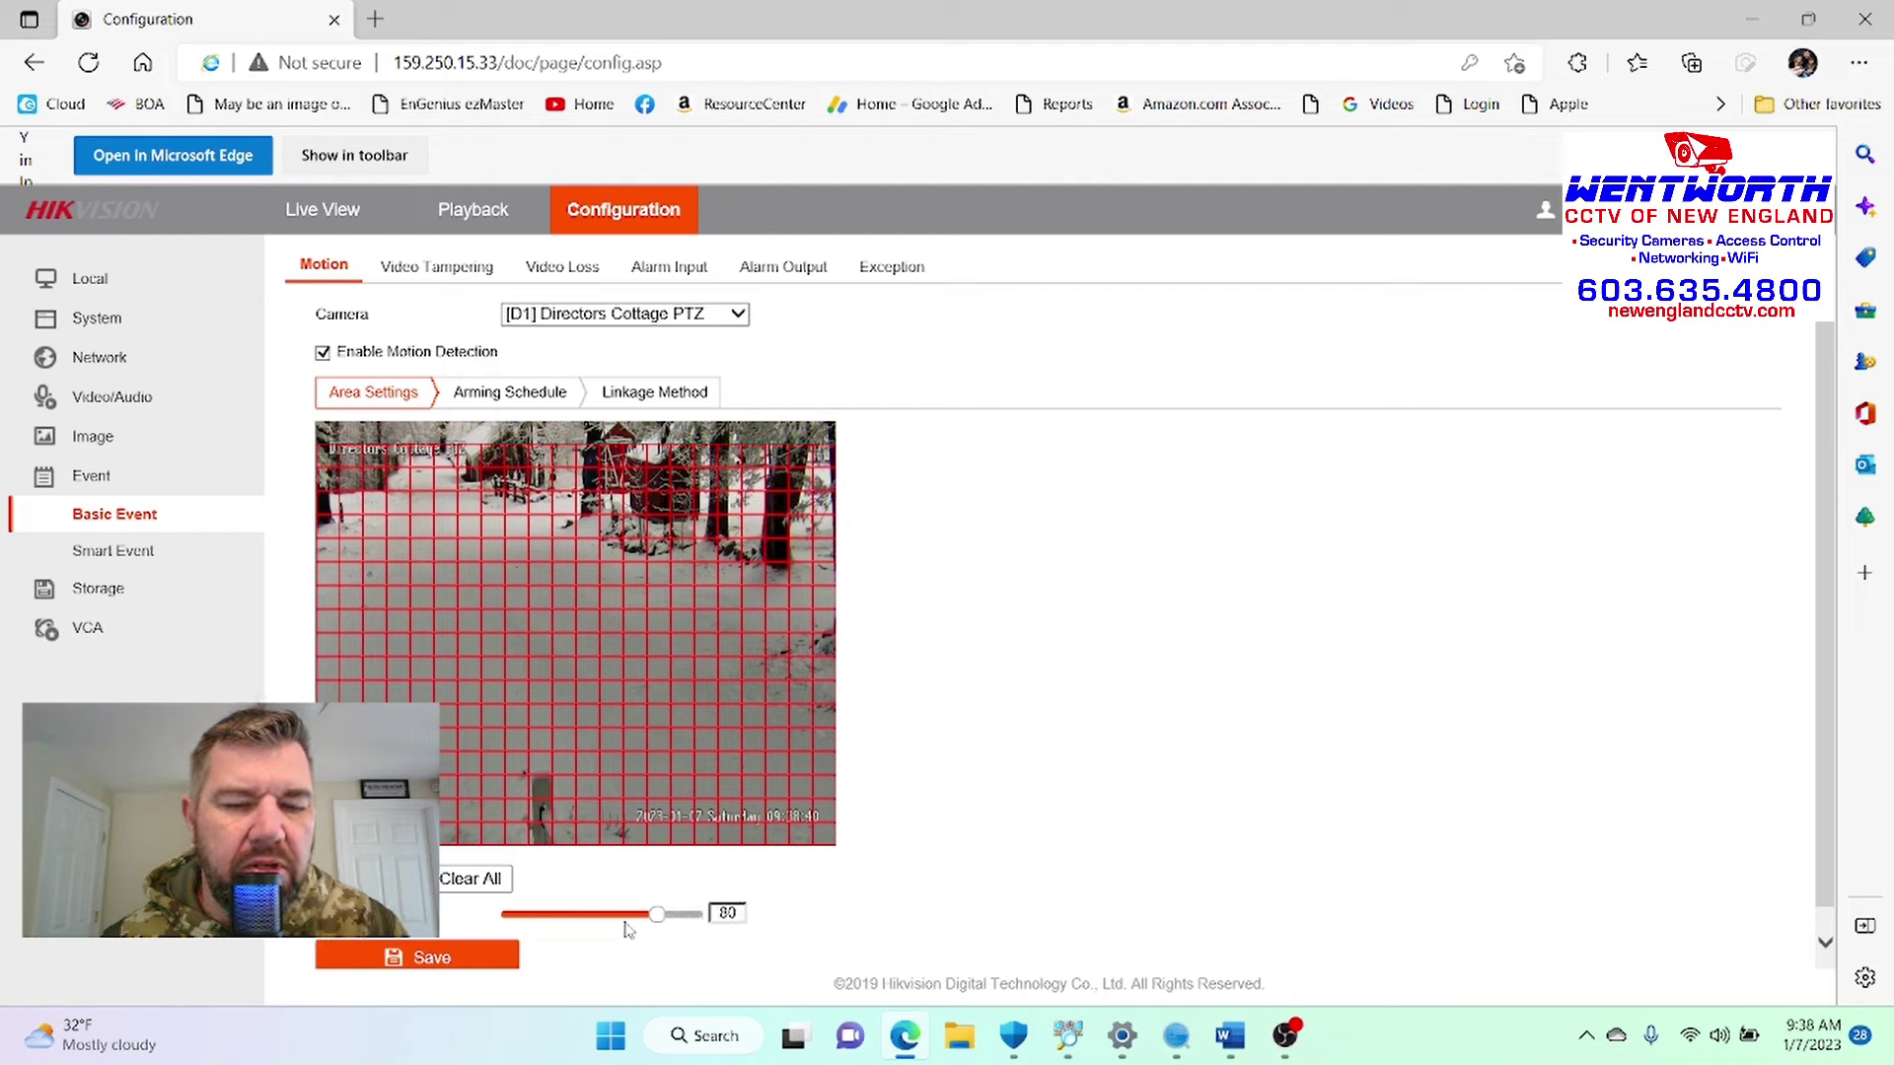
left_click(615, 920)
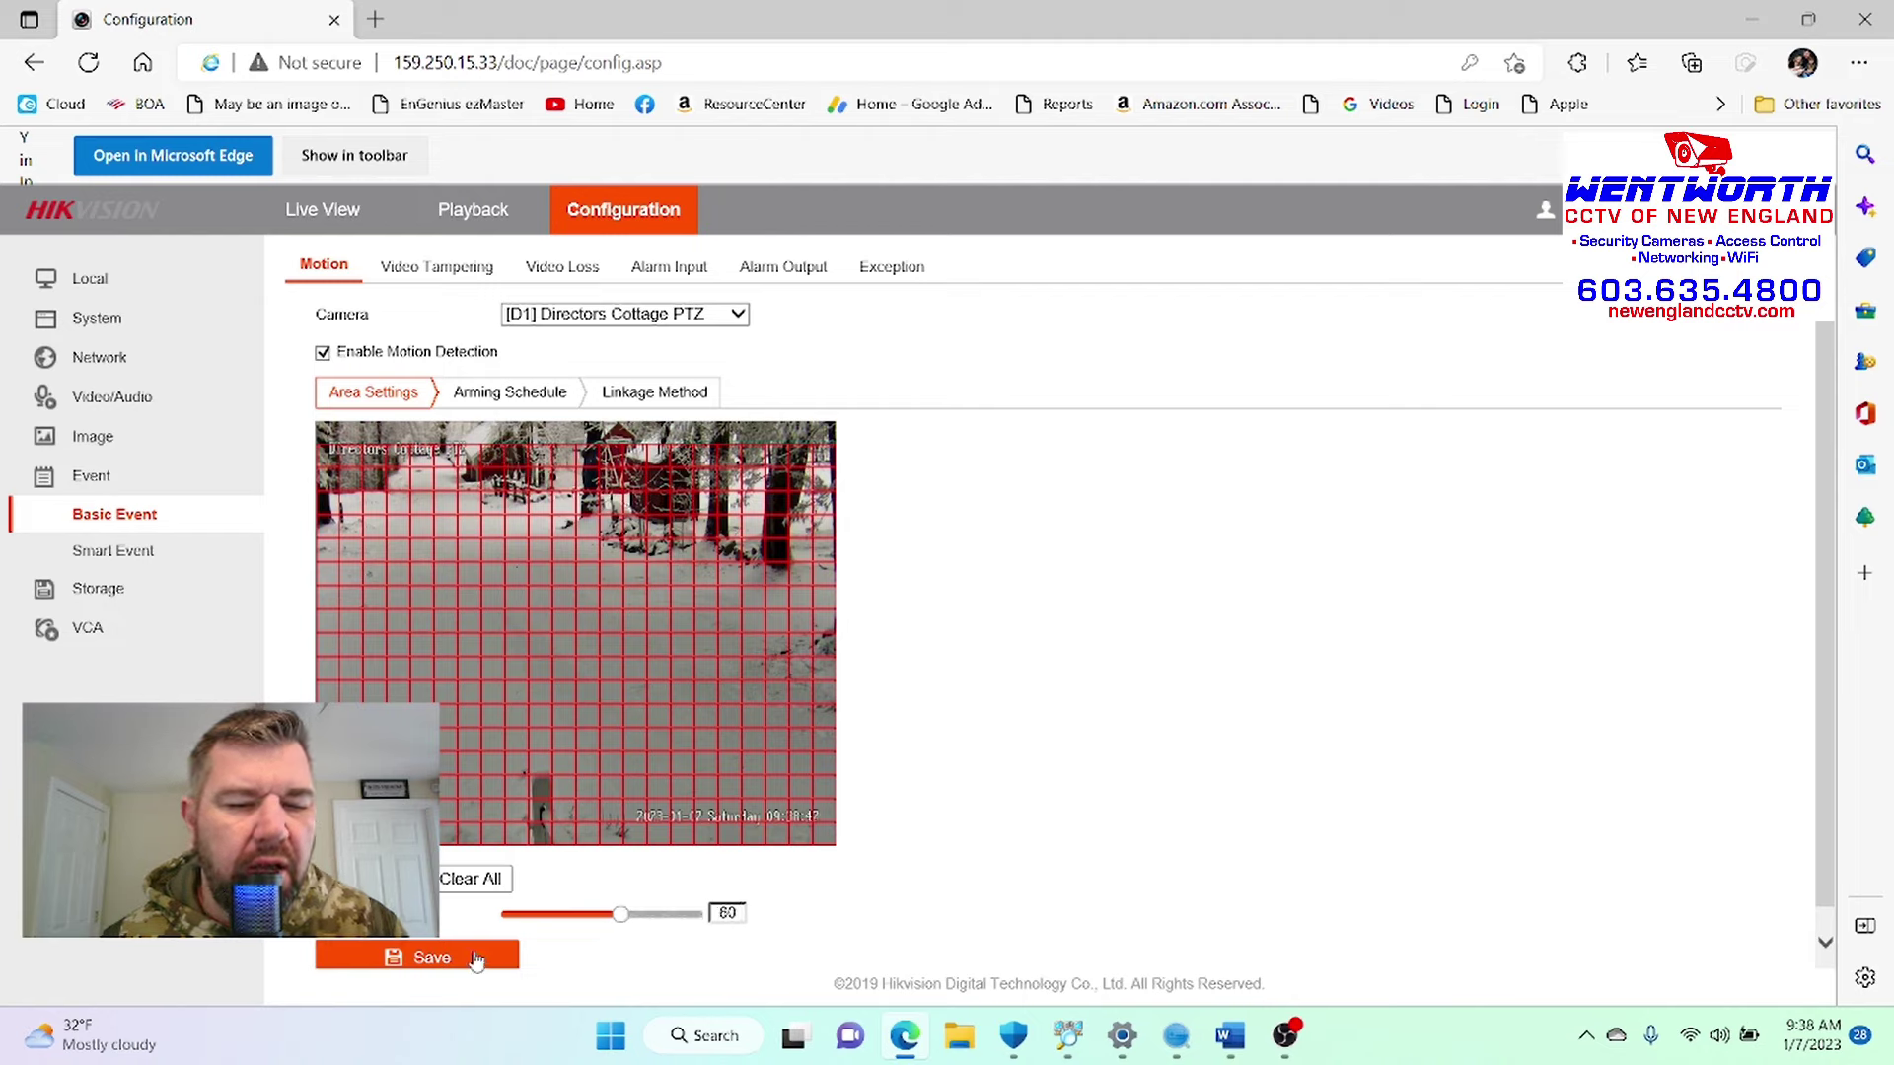
left_click(476, 958)
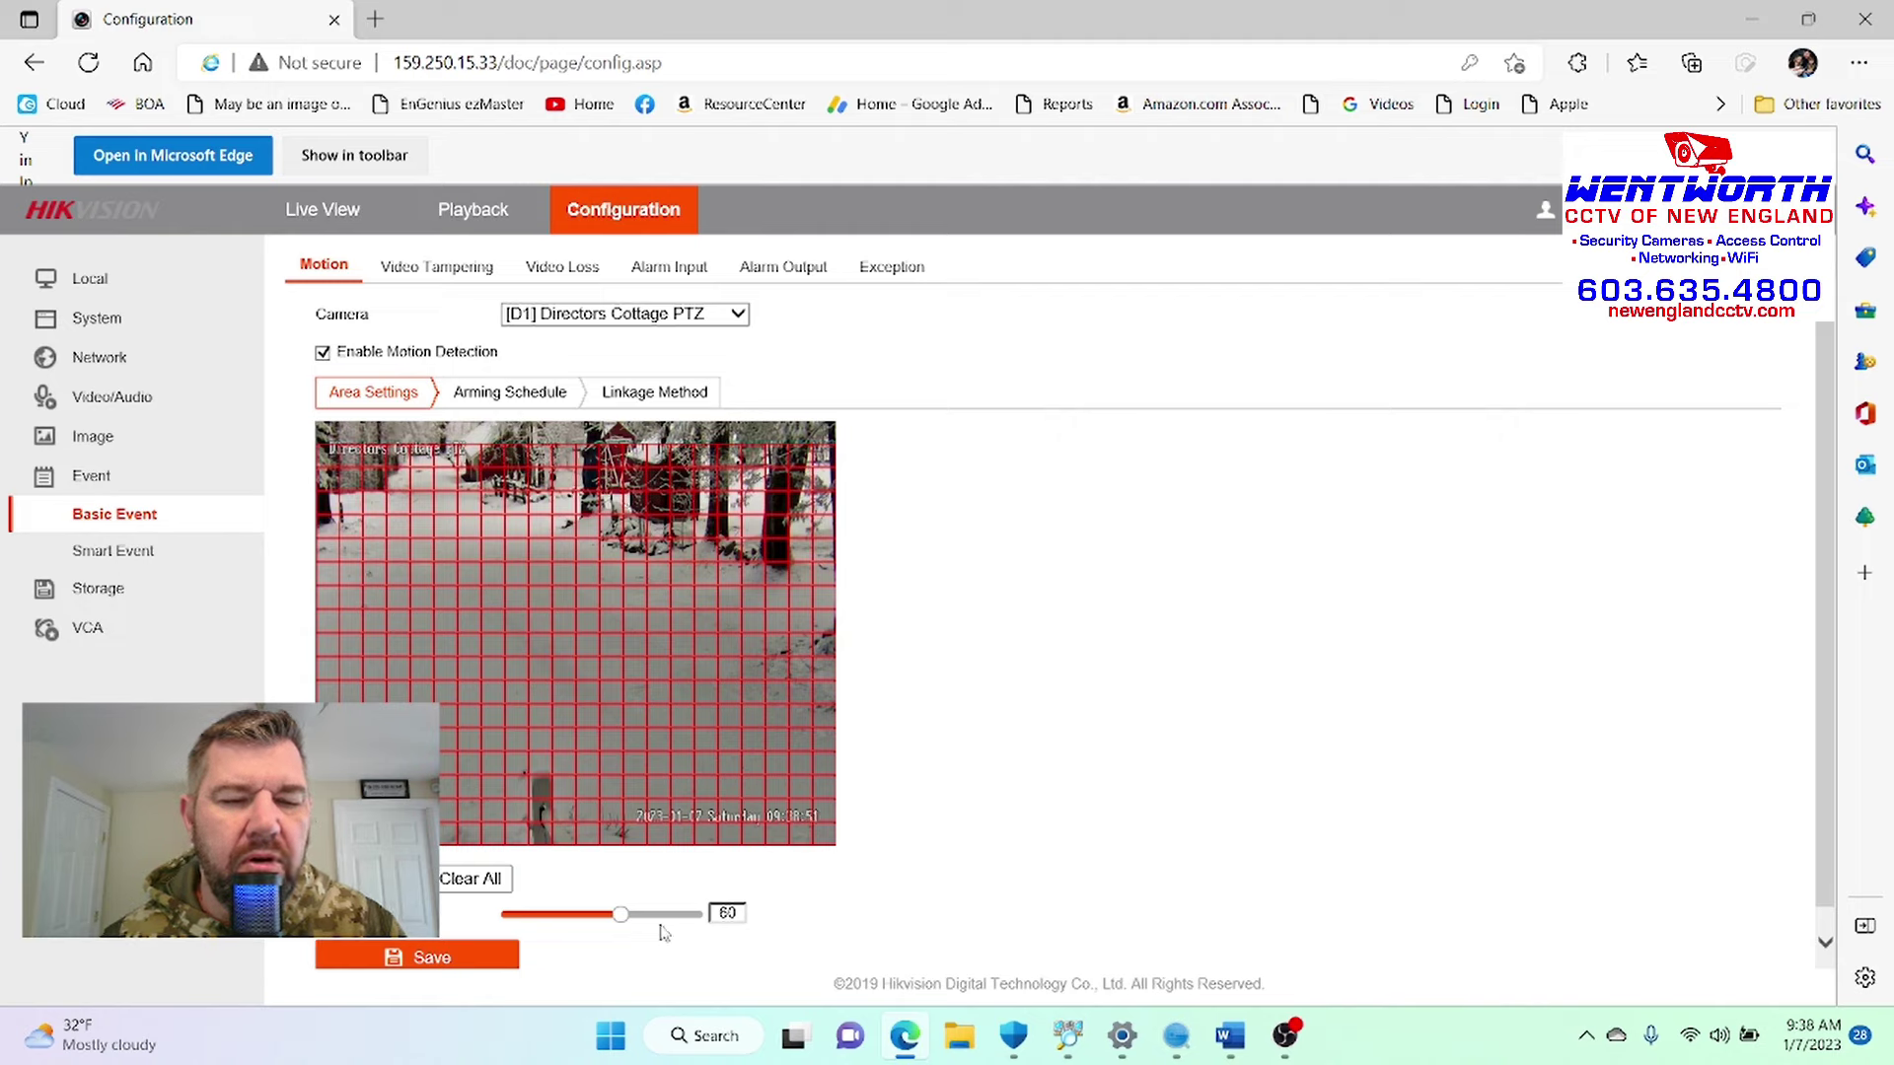
Clear all the full-frame motion areas, then draw a new area over the lower-left driveway.
left_click(477, 880)
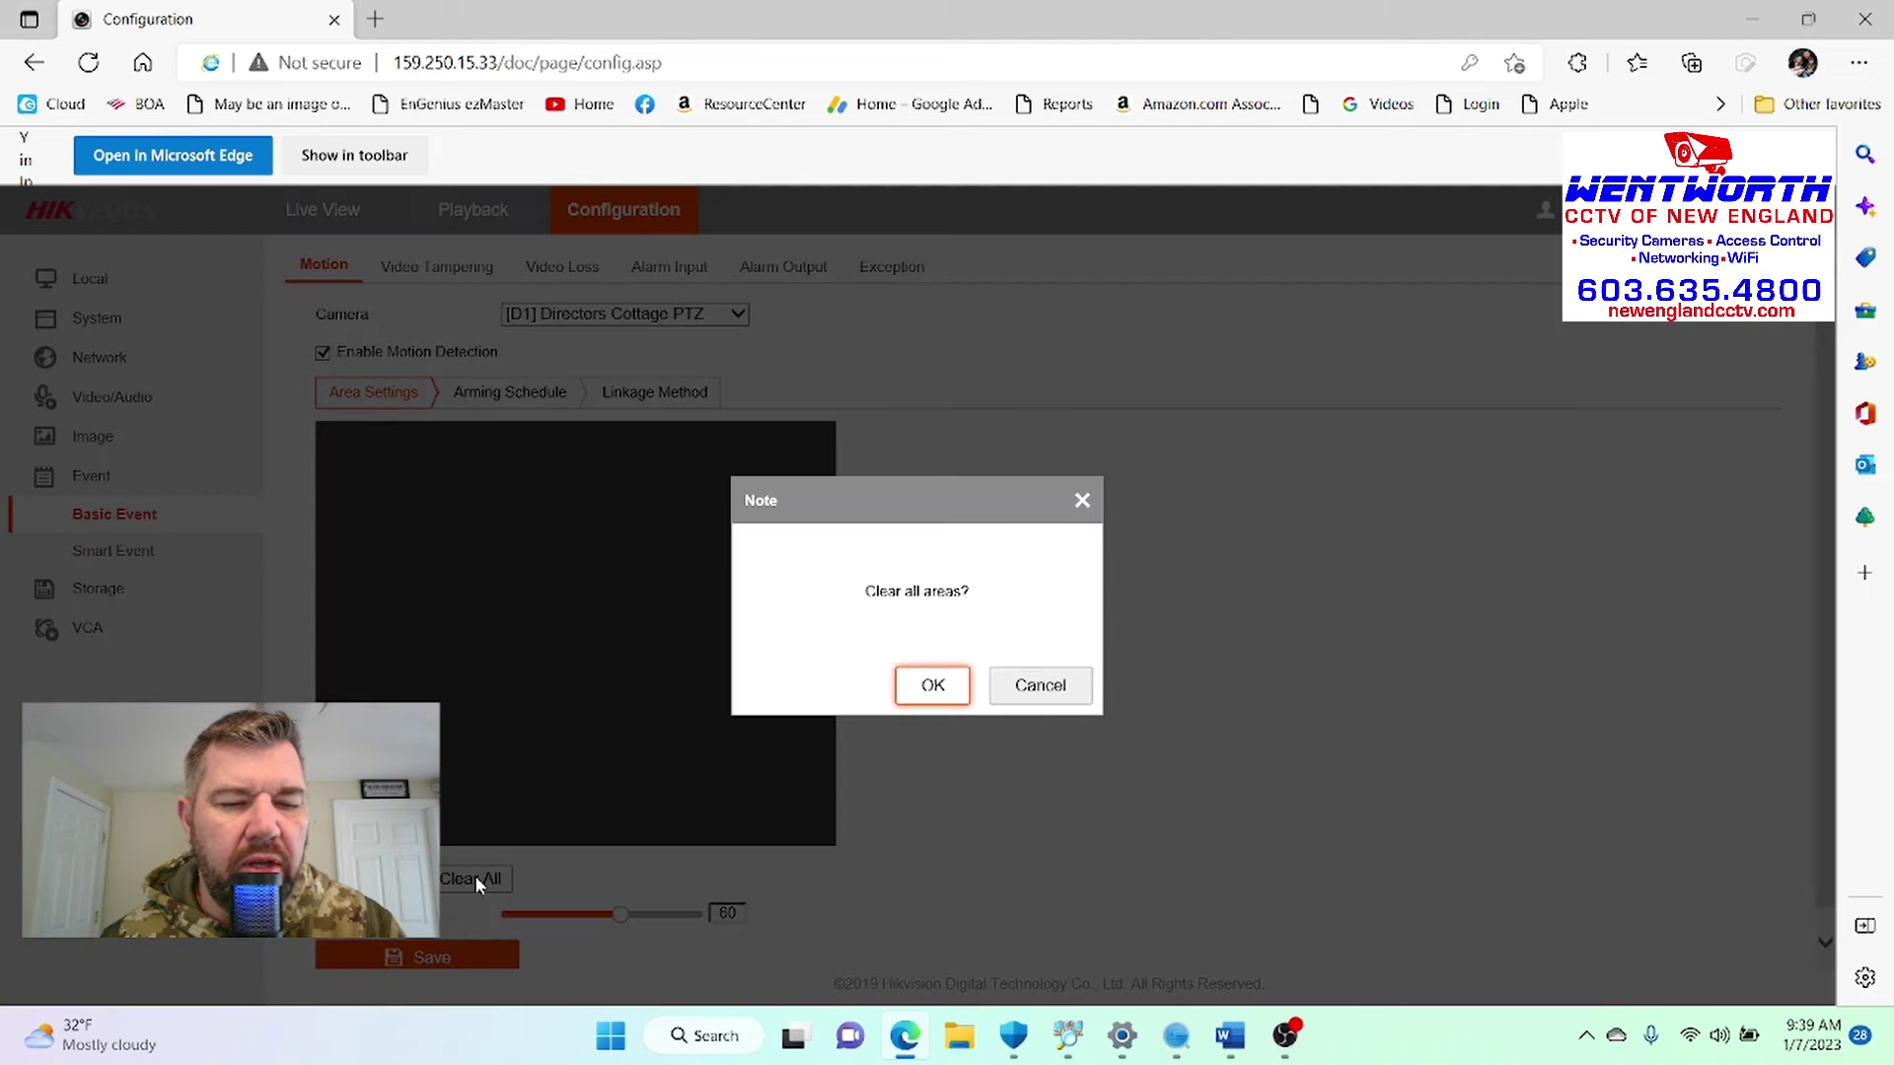
left_click(932, 684)
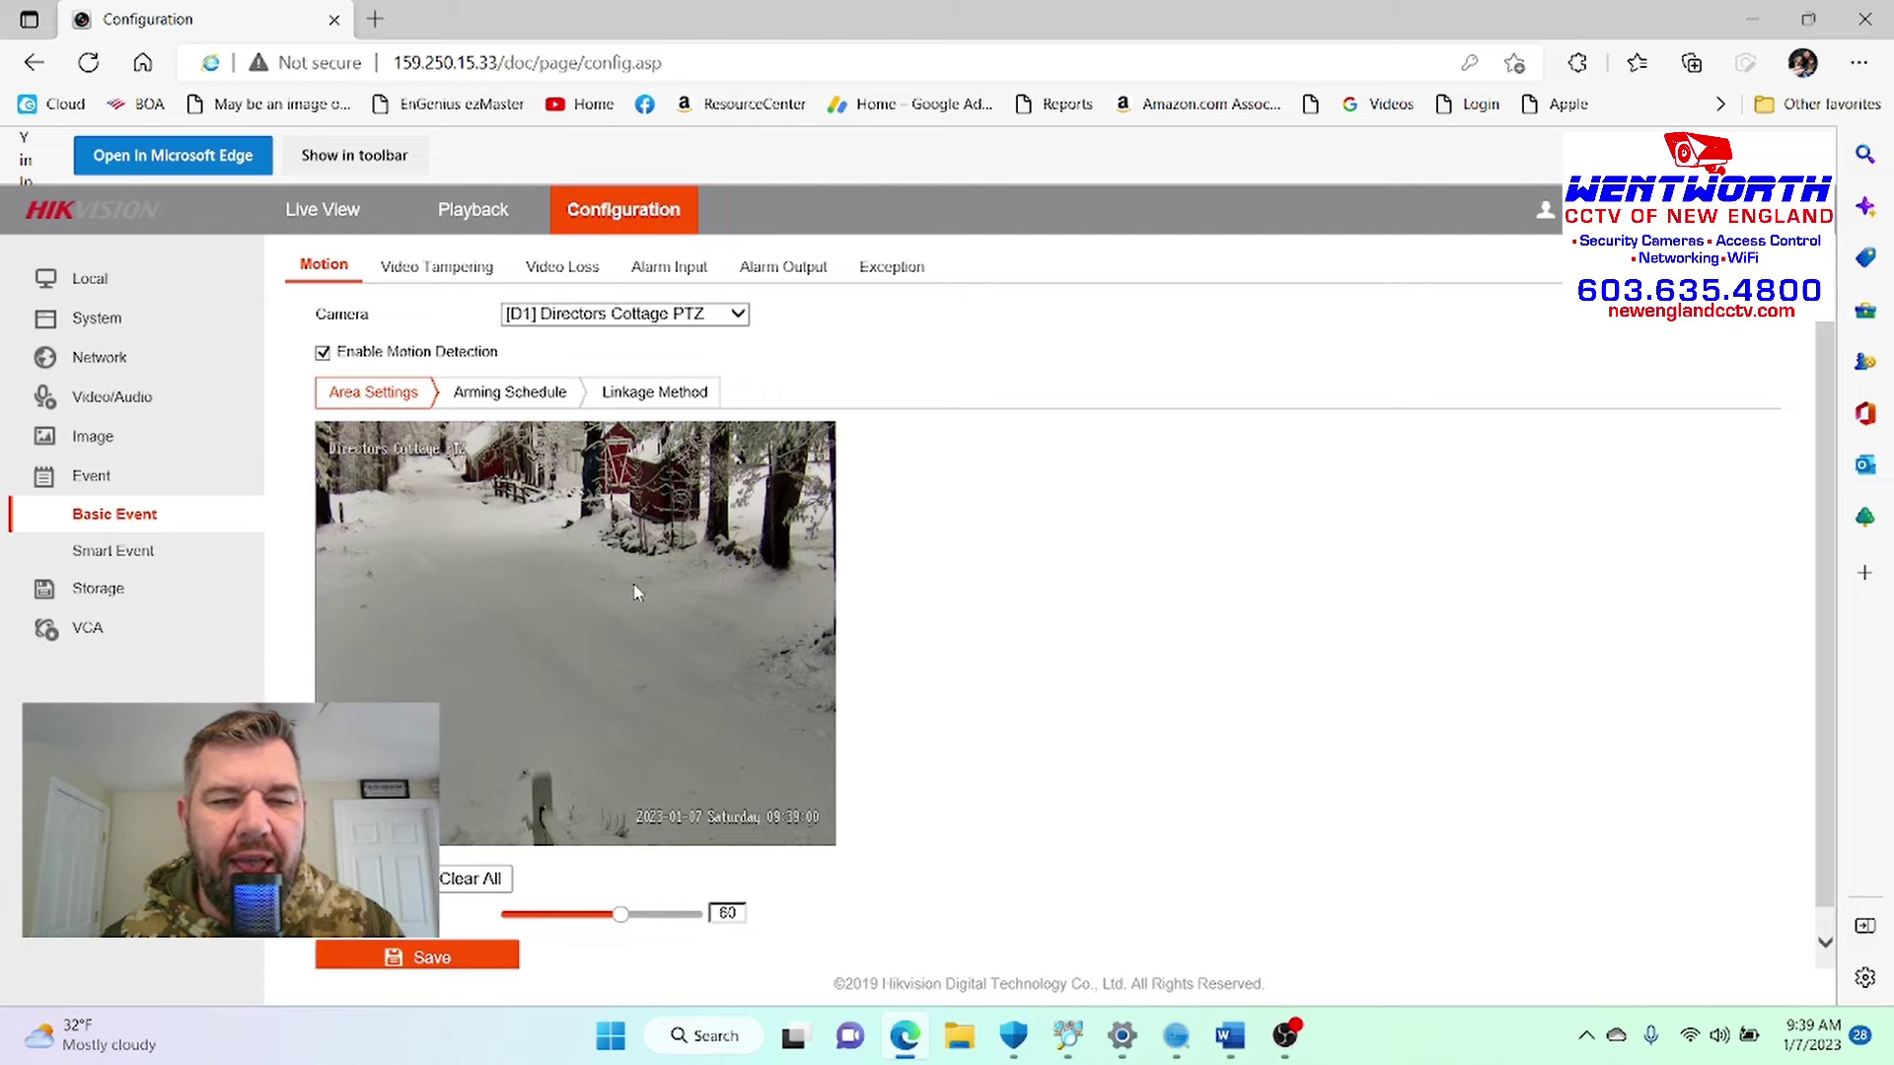
left_click(473, 881)
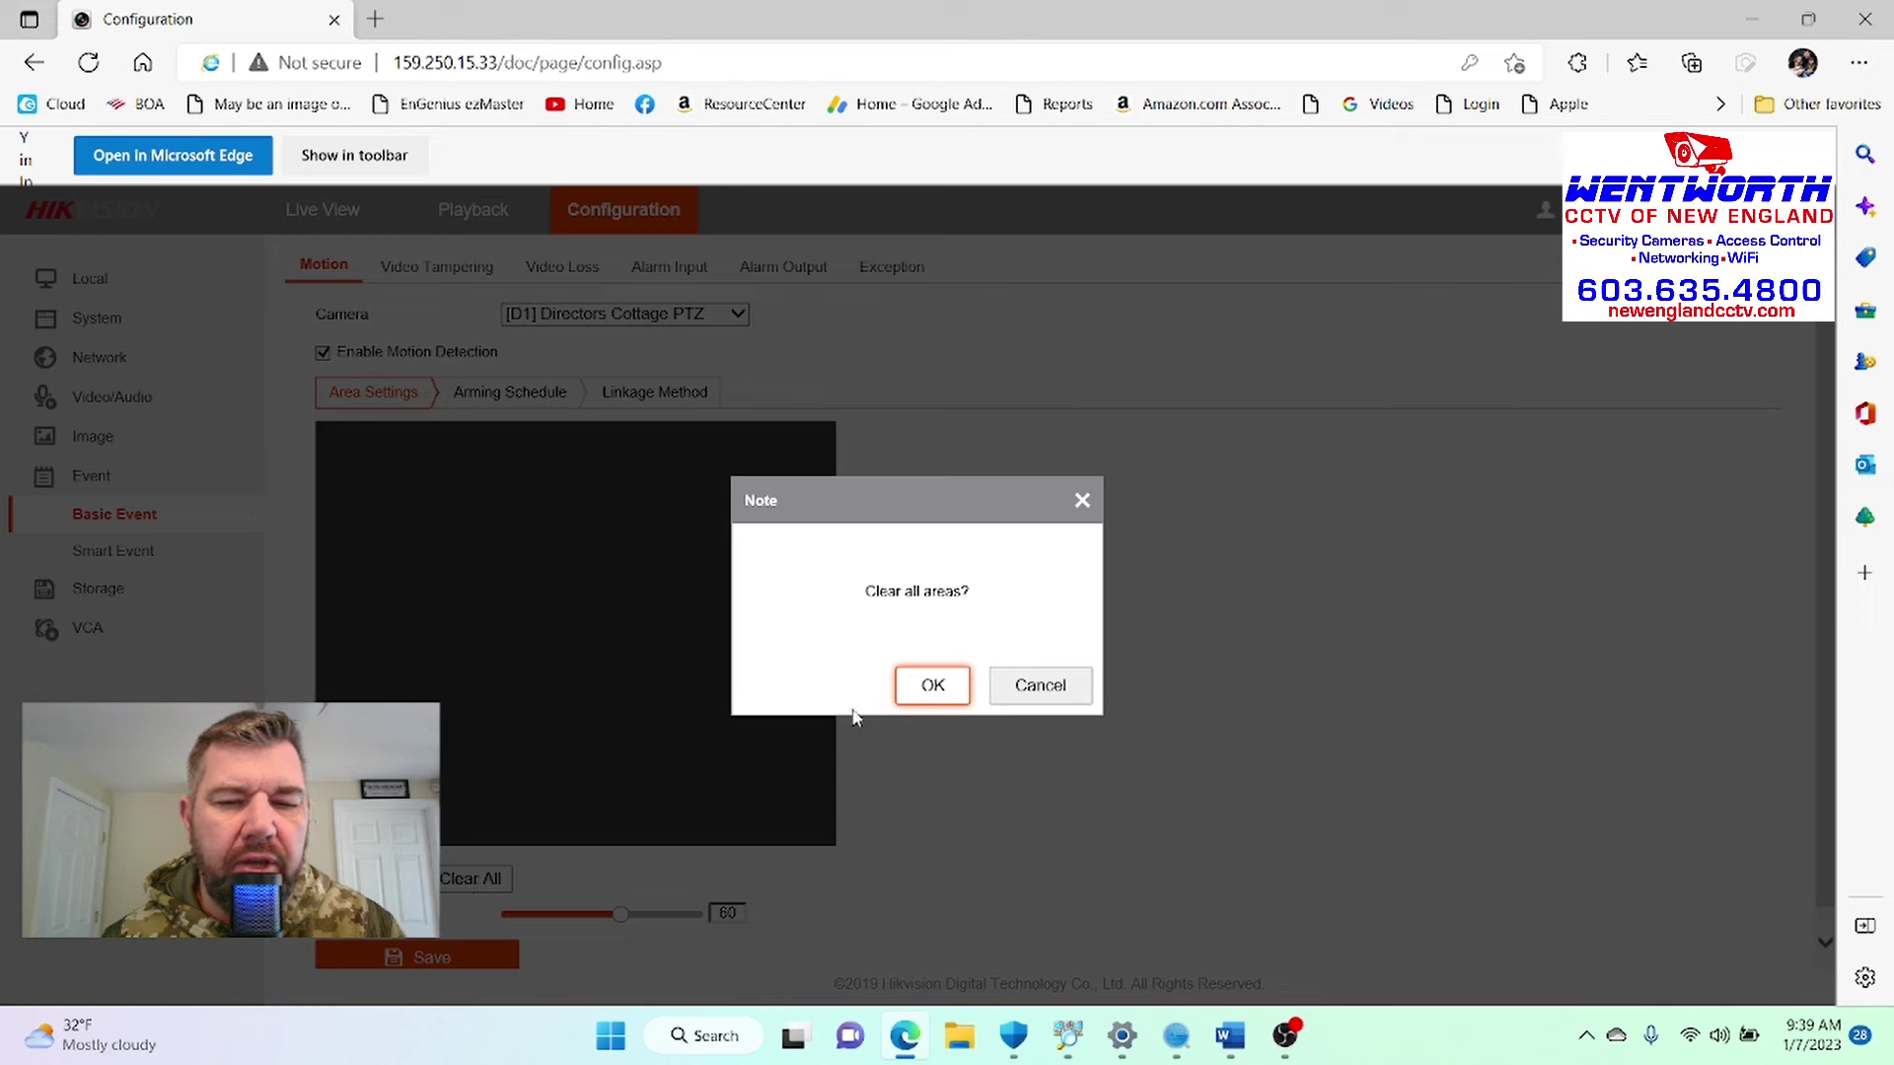
left_click(932, 681)
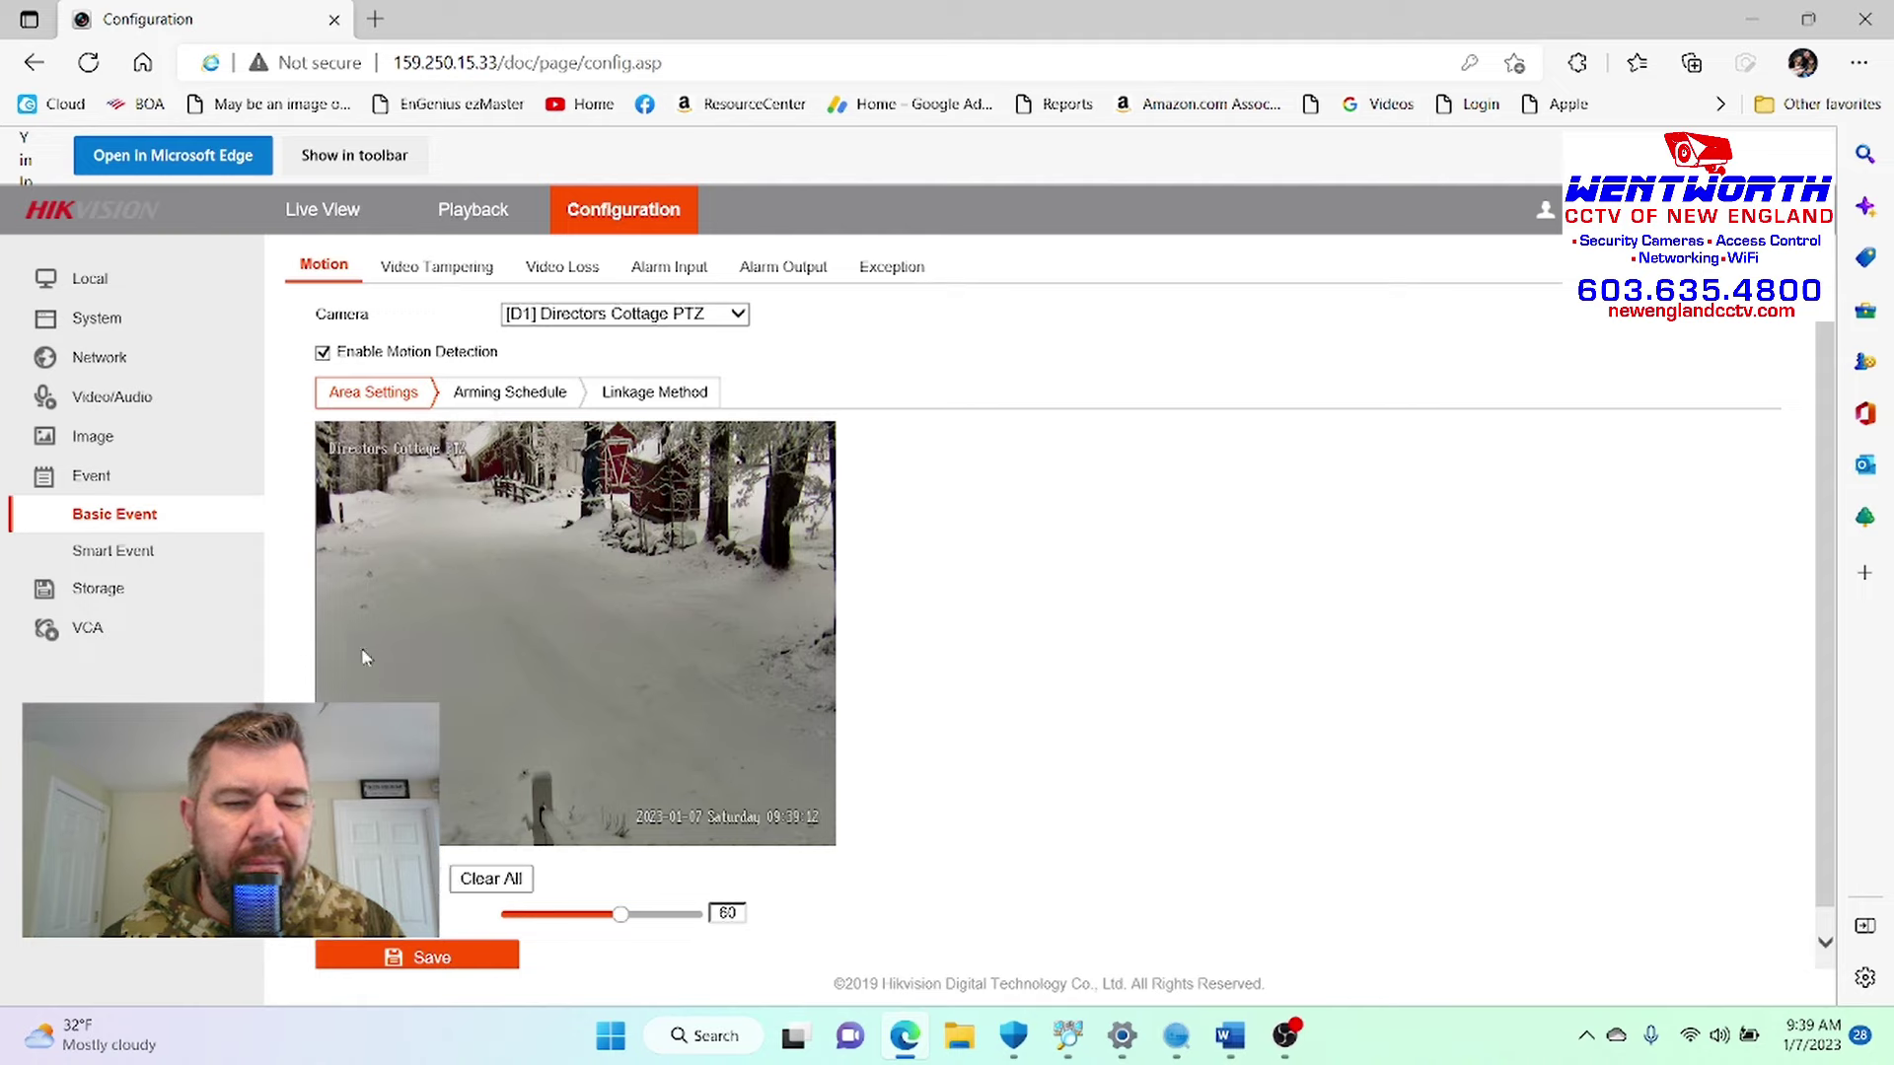
mouse_move(338, 562)
left_mouse_down()
mouse_move(479, 557)
mouse_move(656, 639)
mouse_move(671, 712)
left_mouse_up()
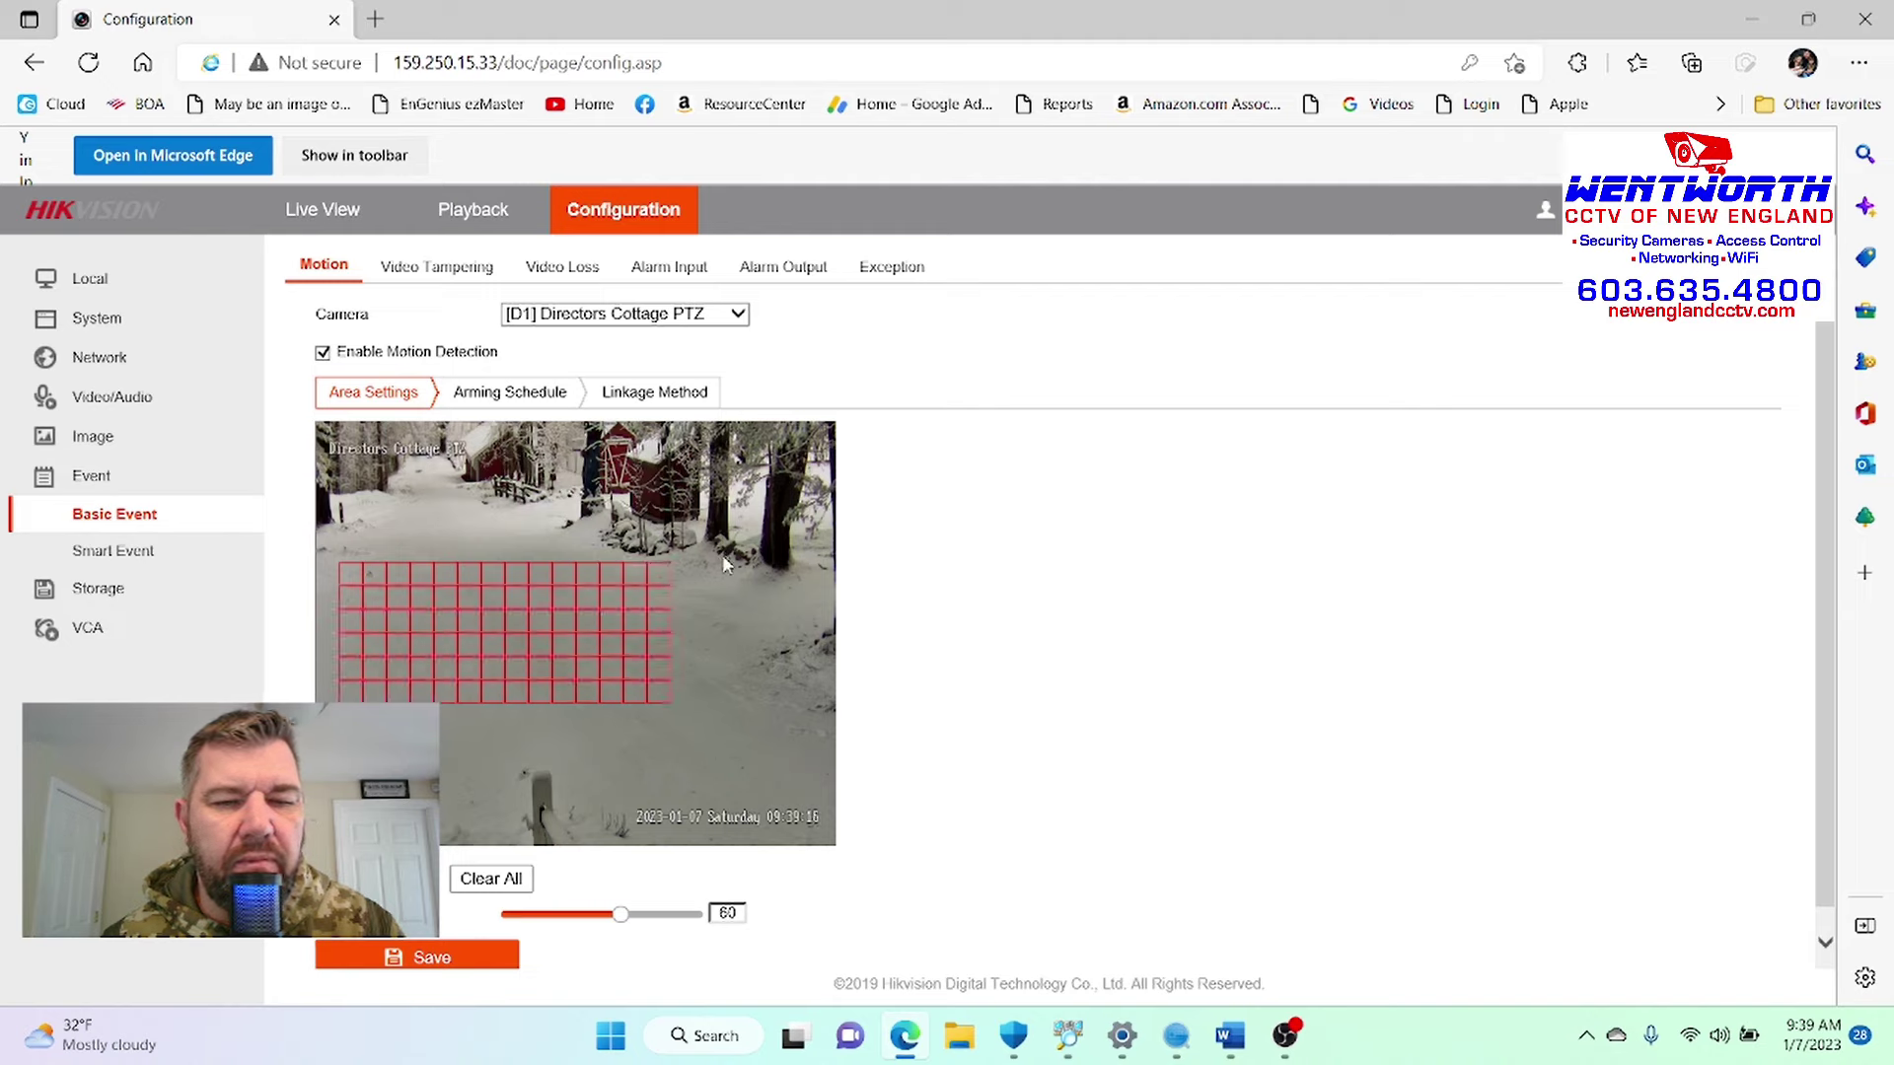
Add detection areas on the right side, in the lower-right yard and toward the cottages, then save.
left_click_drag(710, 592, 837, 604)
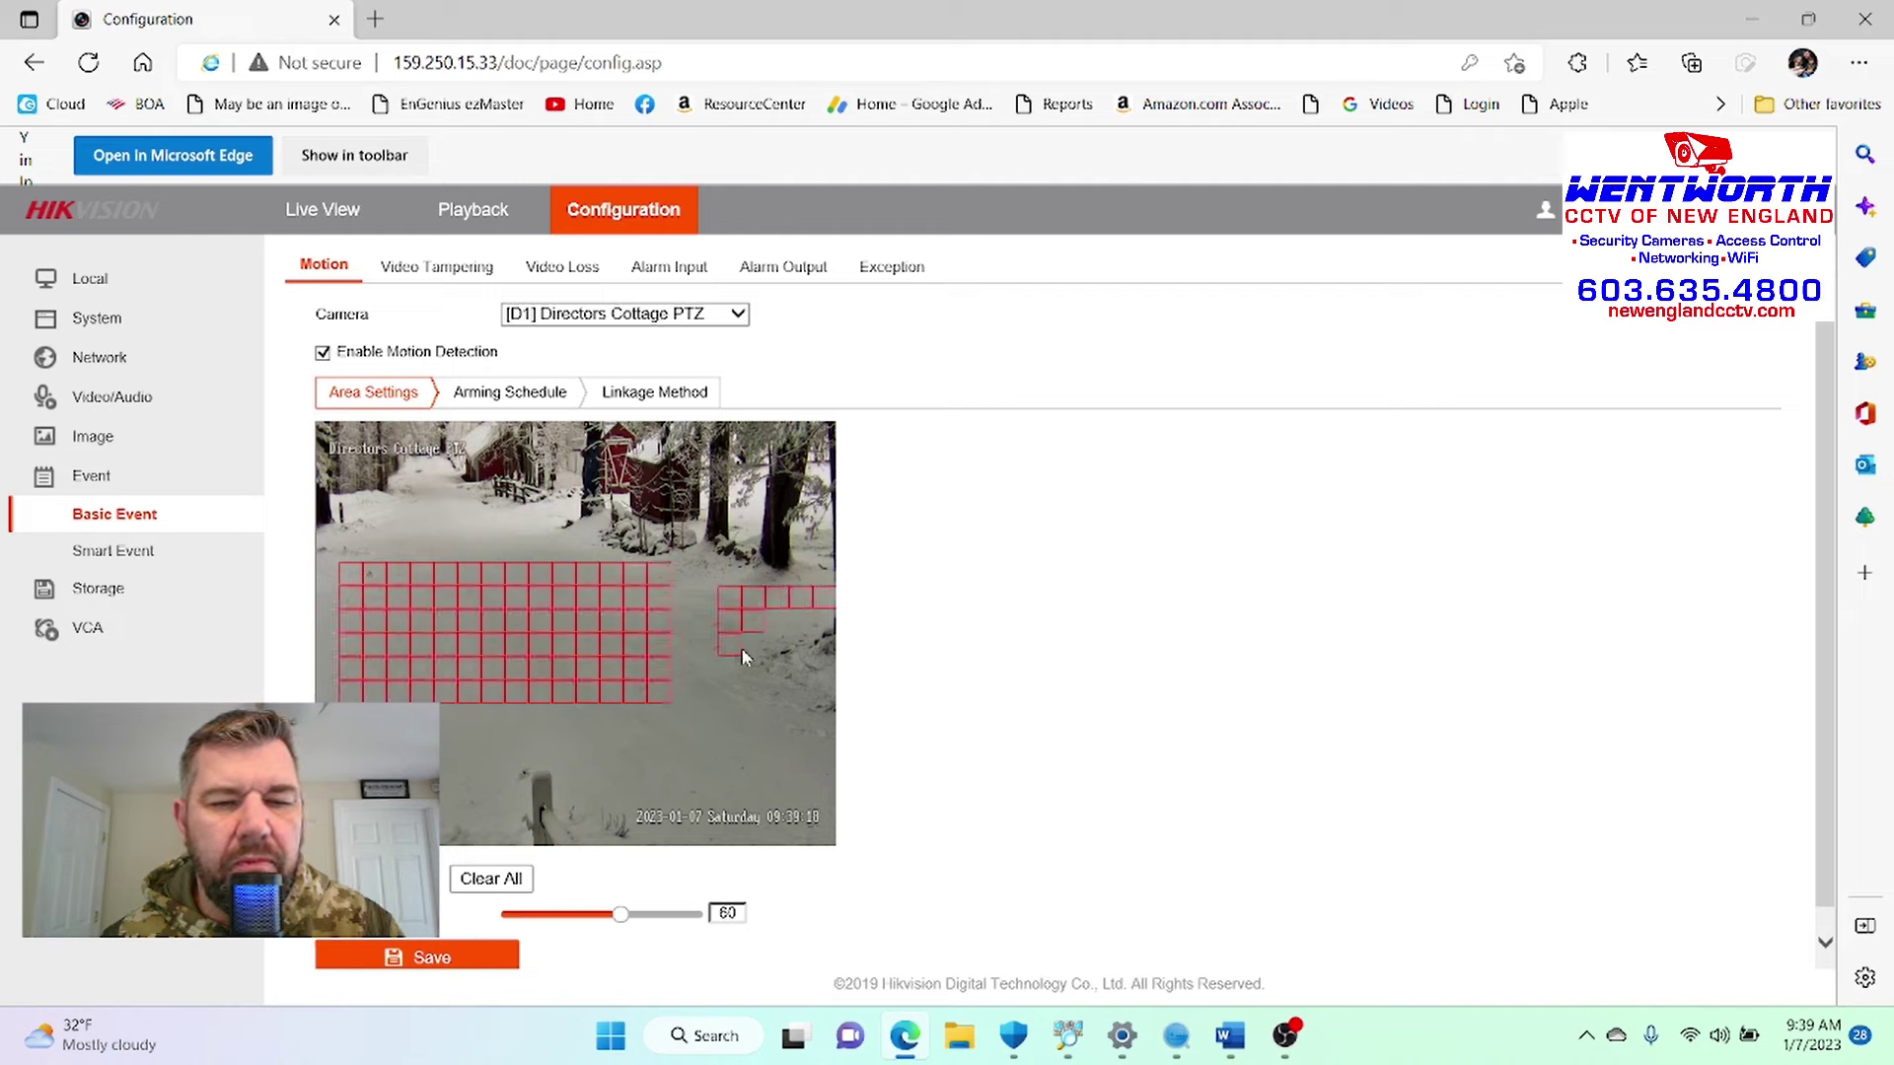
left_click_drag(668, 655, 689, 703)
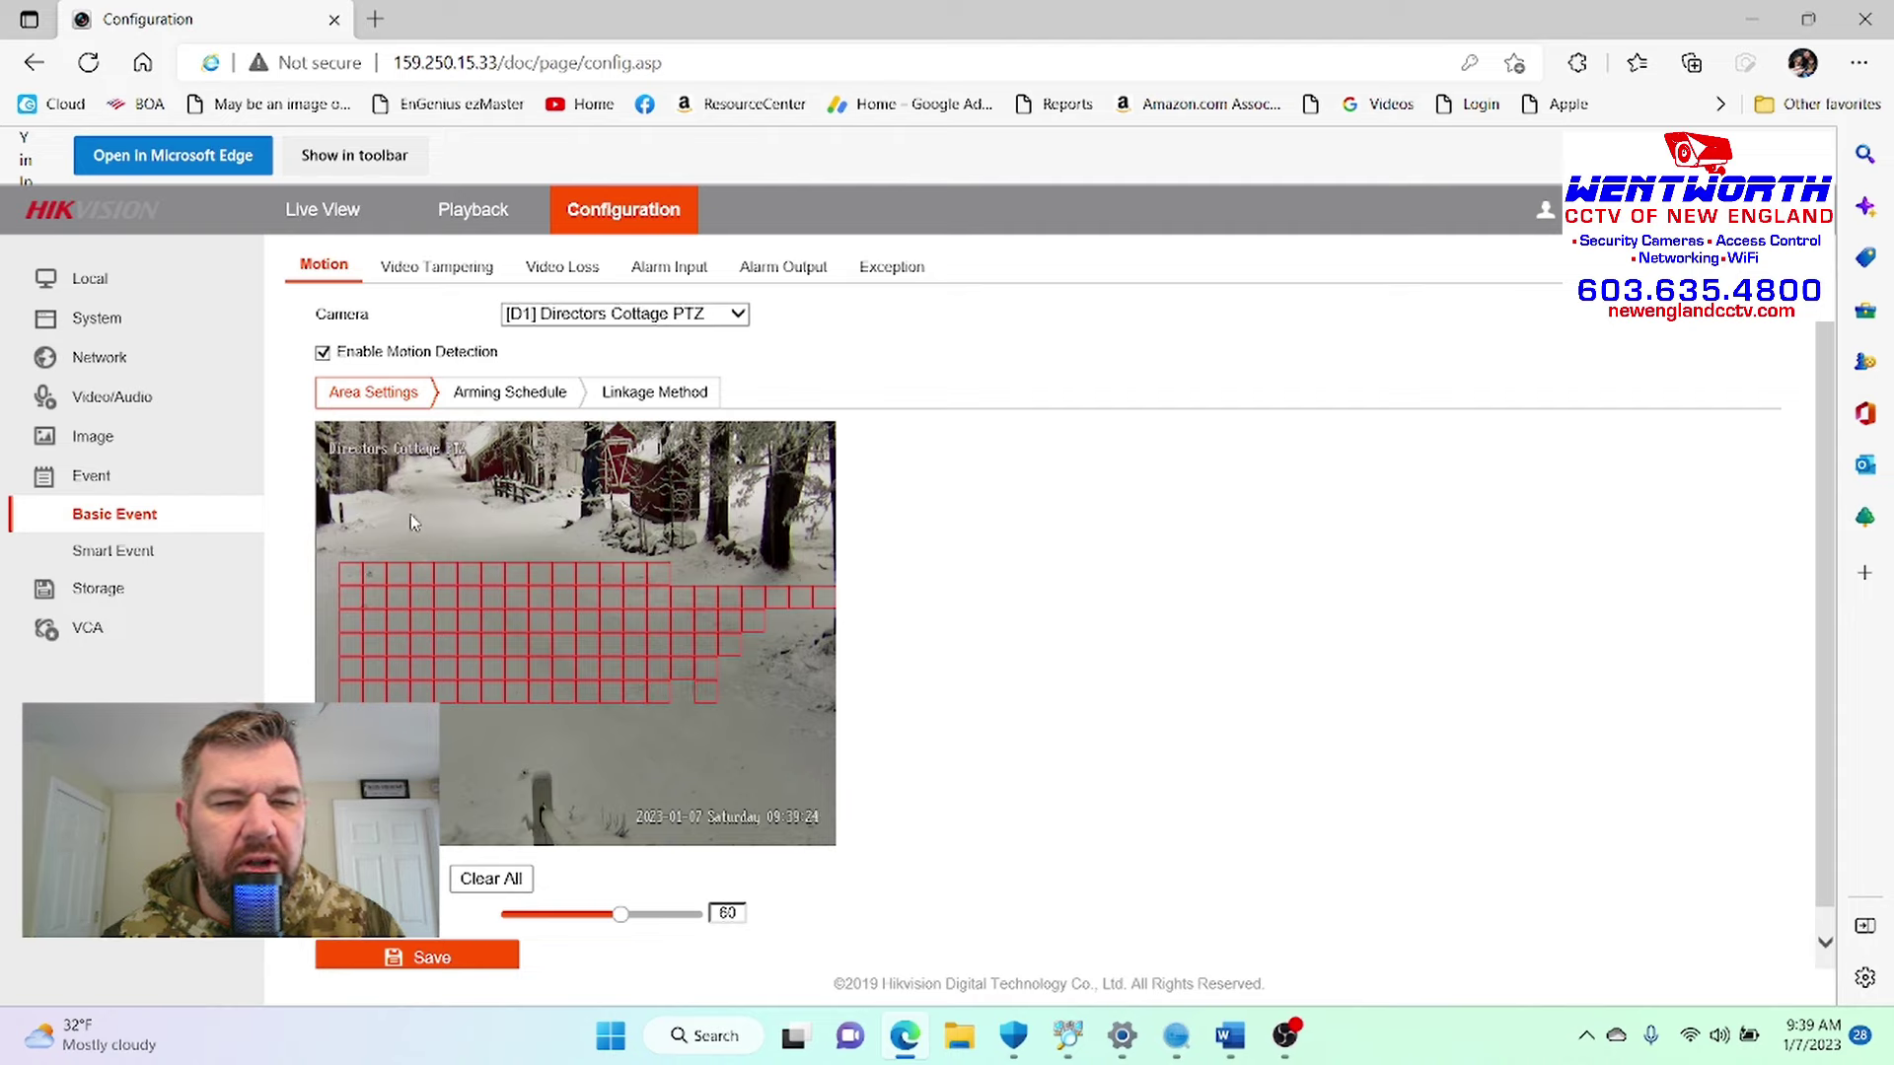
left_click_drag(465, 543, 532, 521)
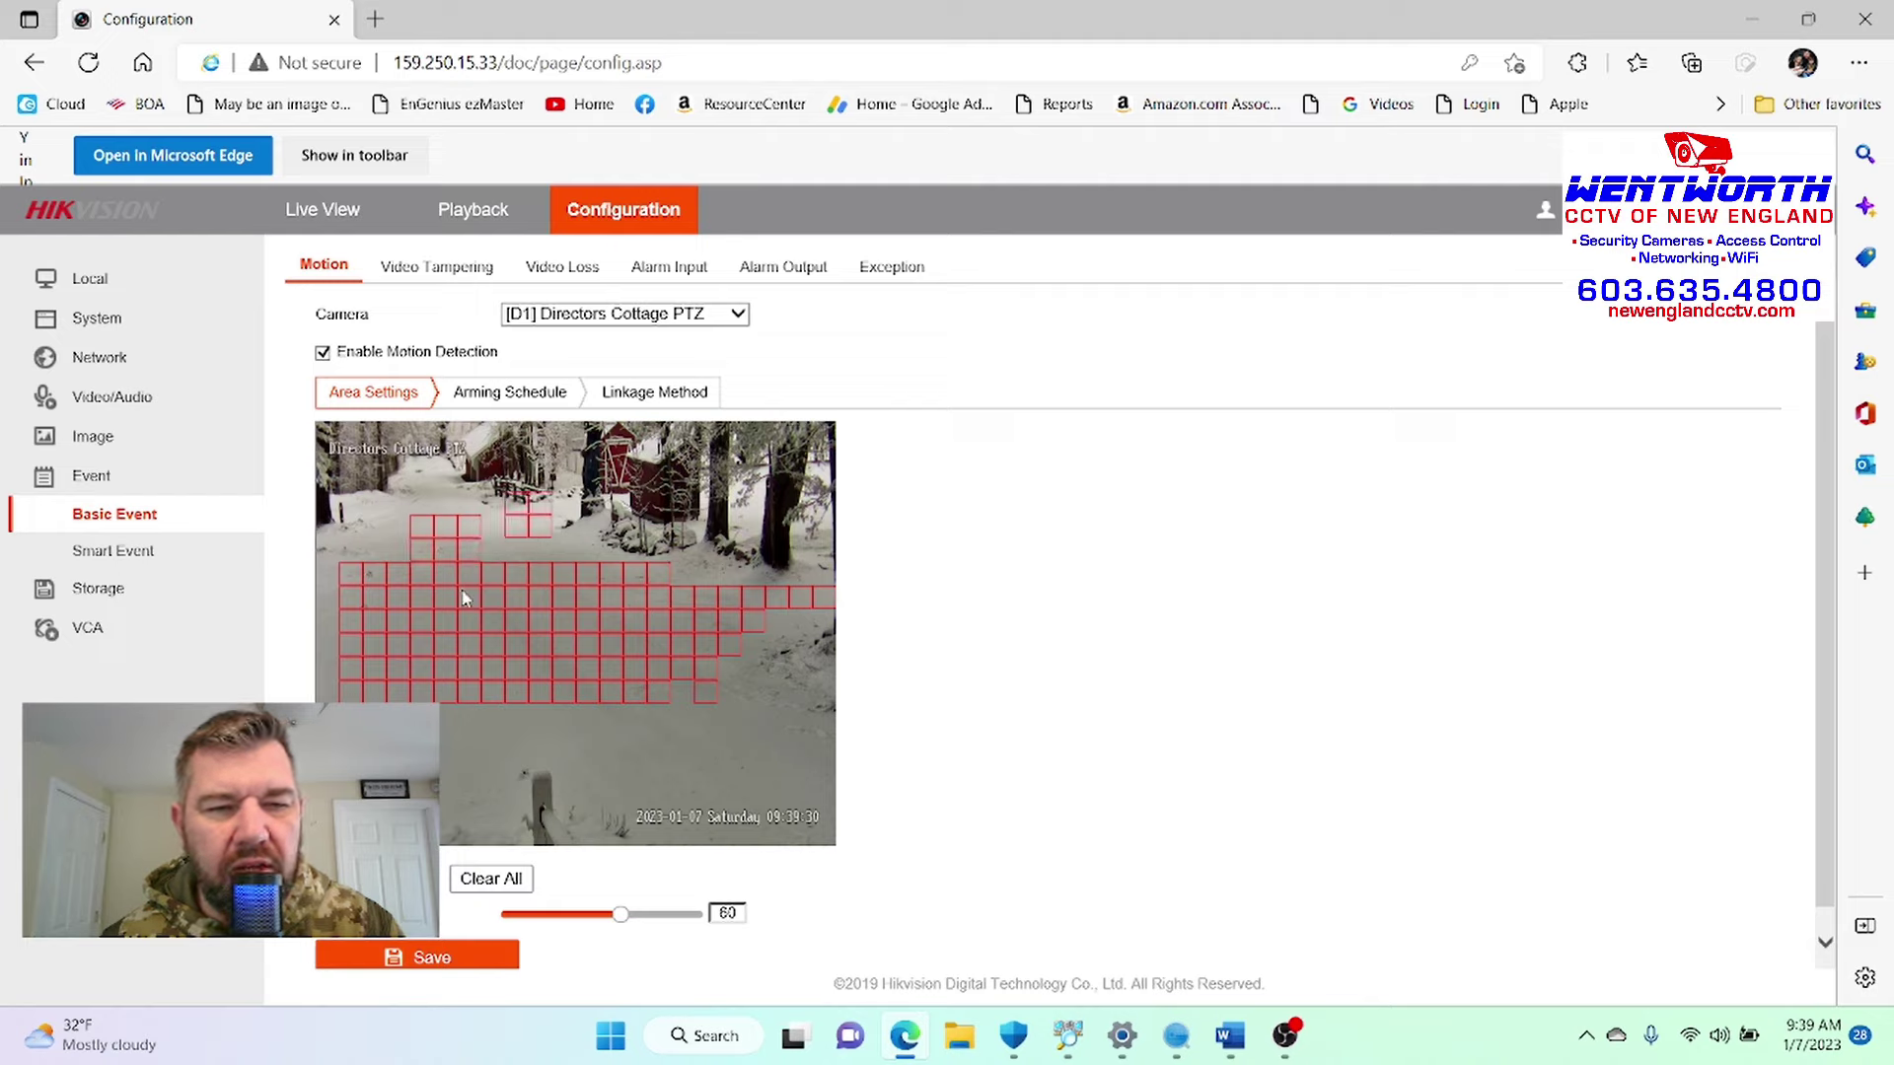
scroll(477, 680, "down", 1)
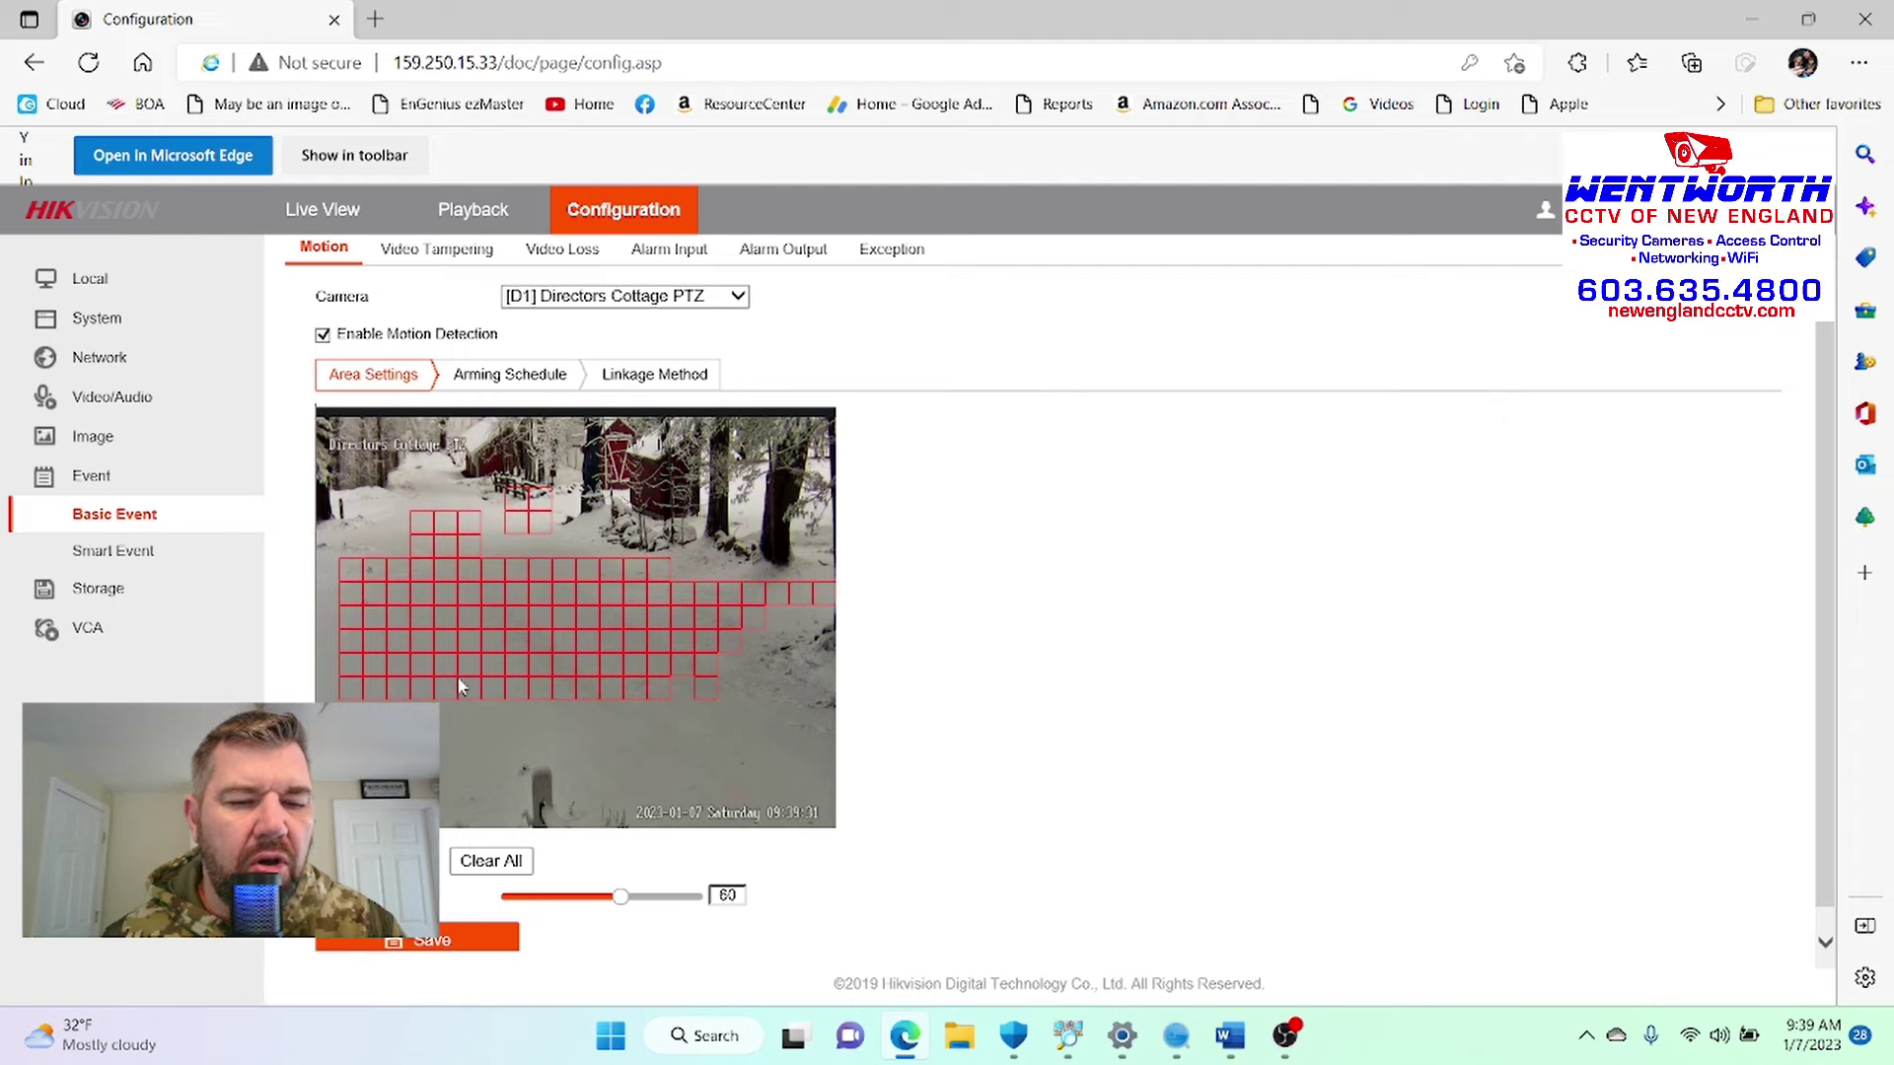
left_click(445, 942)
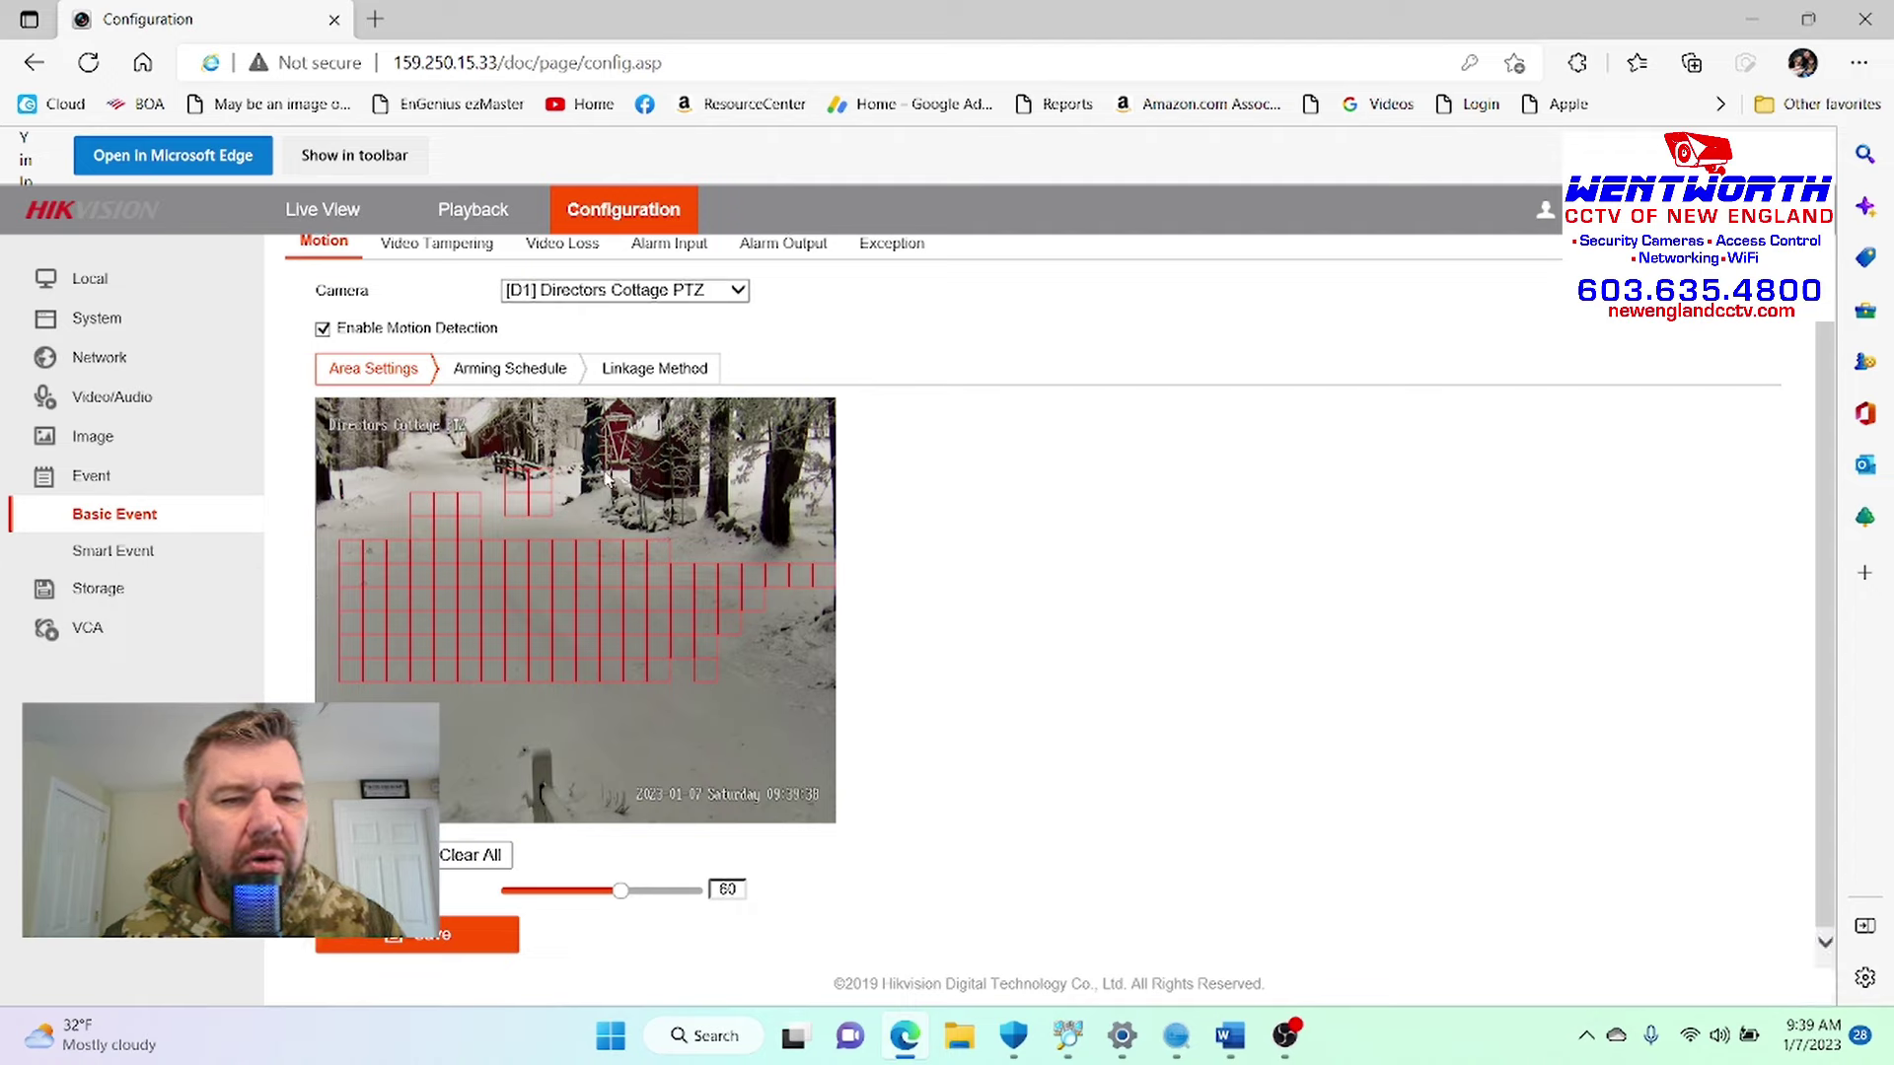
Save the motion linkage (Send Email, Notify Surveillance Center, D1 recording), then go to Live View.
left_click(667, 383)
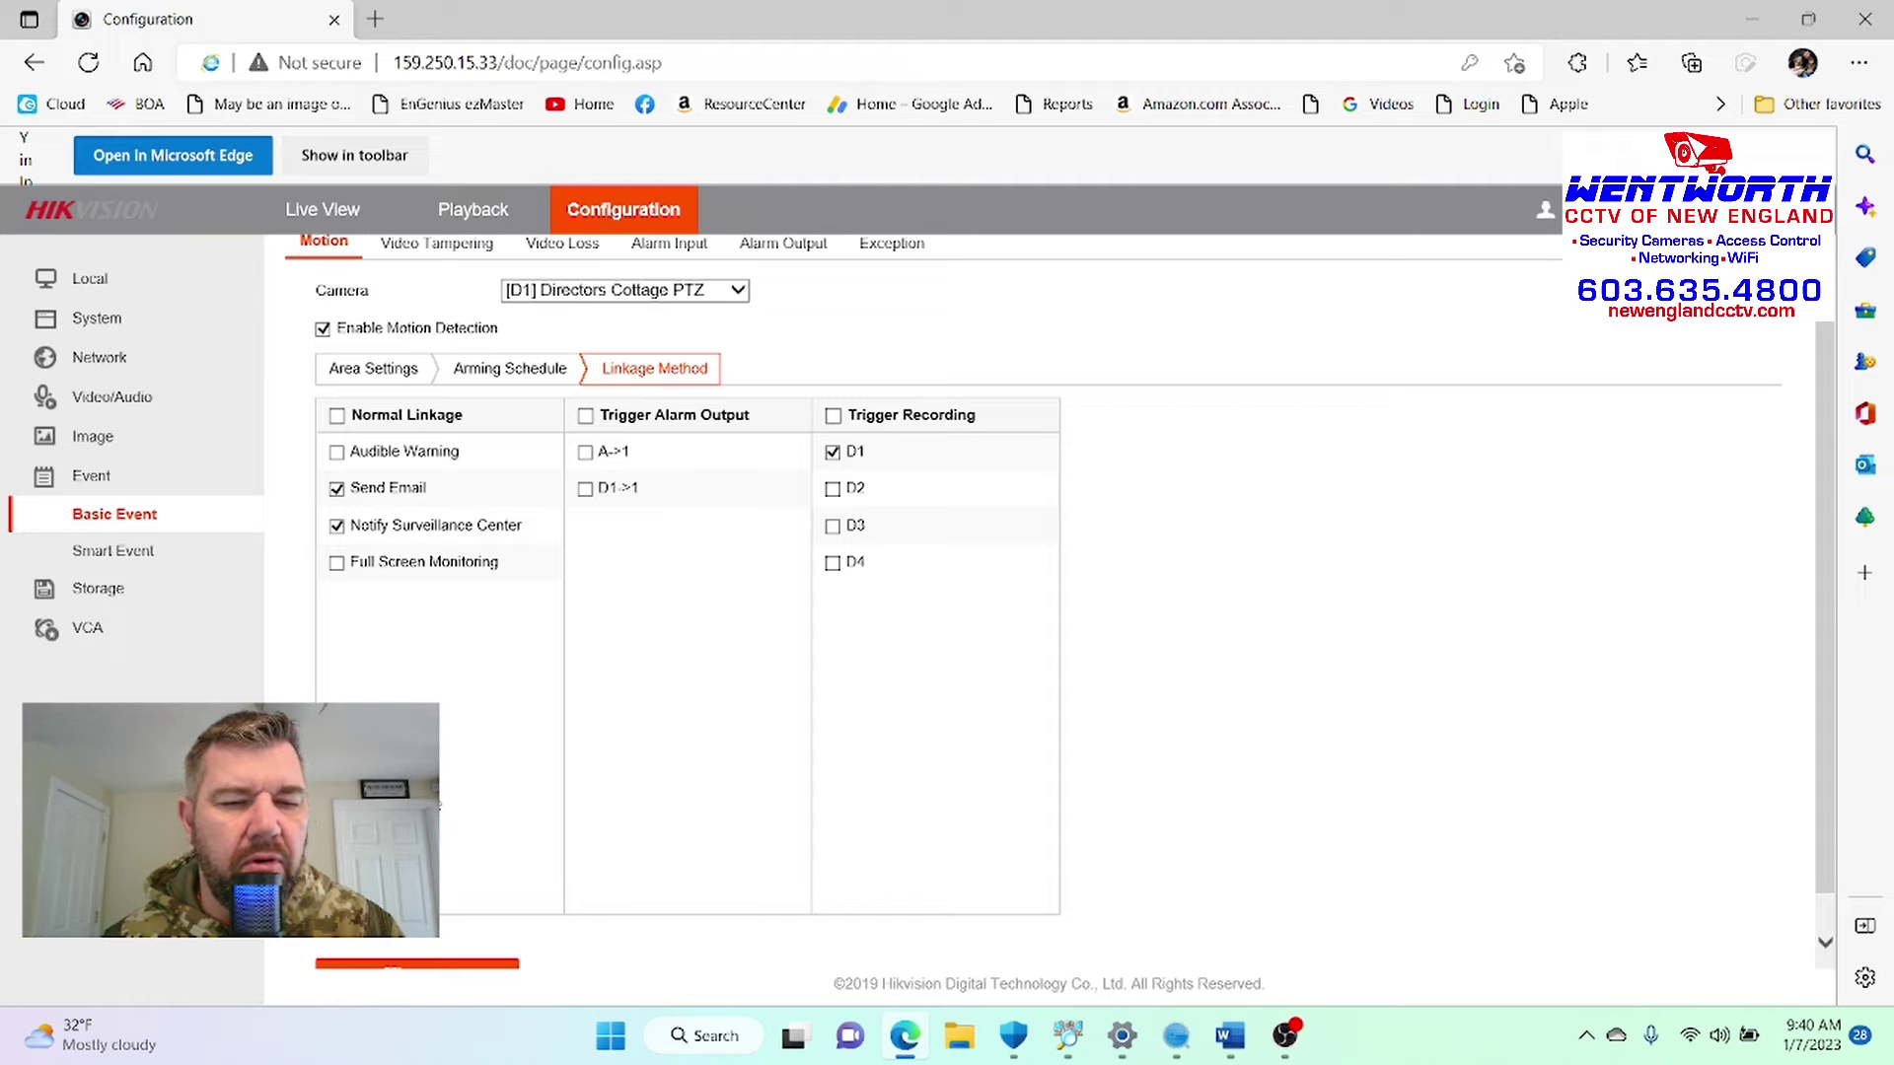
scroll(454, 907, "down", 1)
left_click(449, 939)
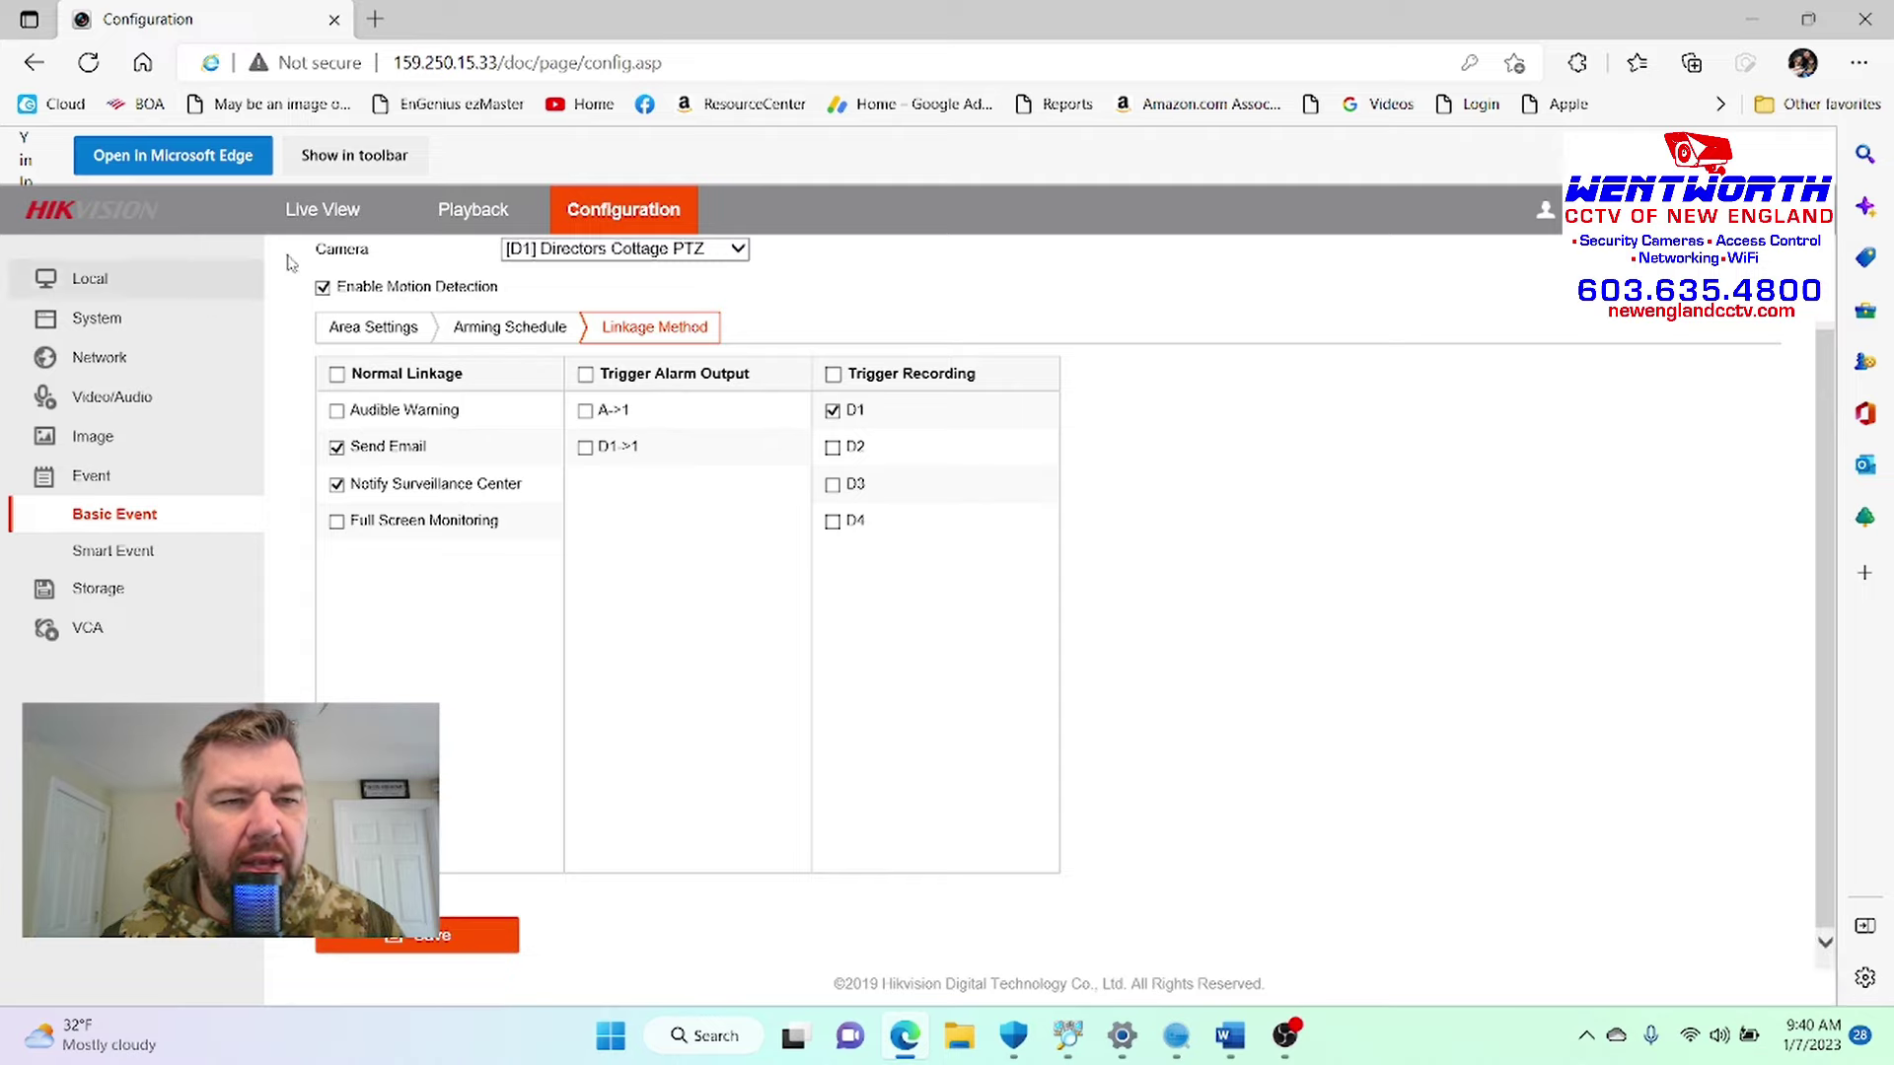
left_click(325, 213)
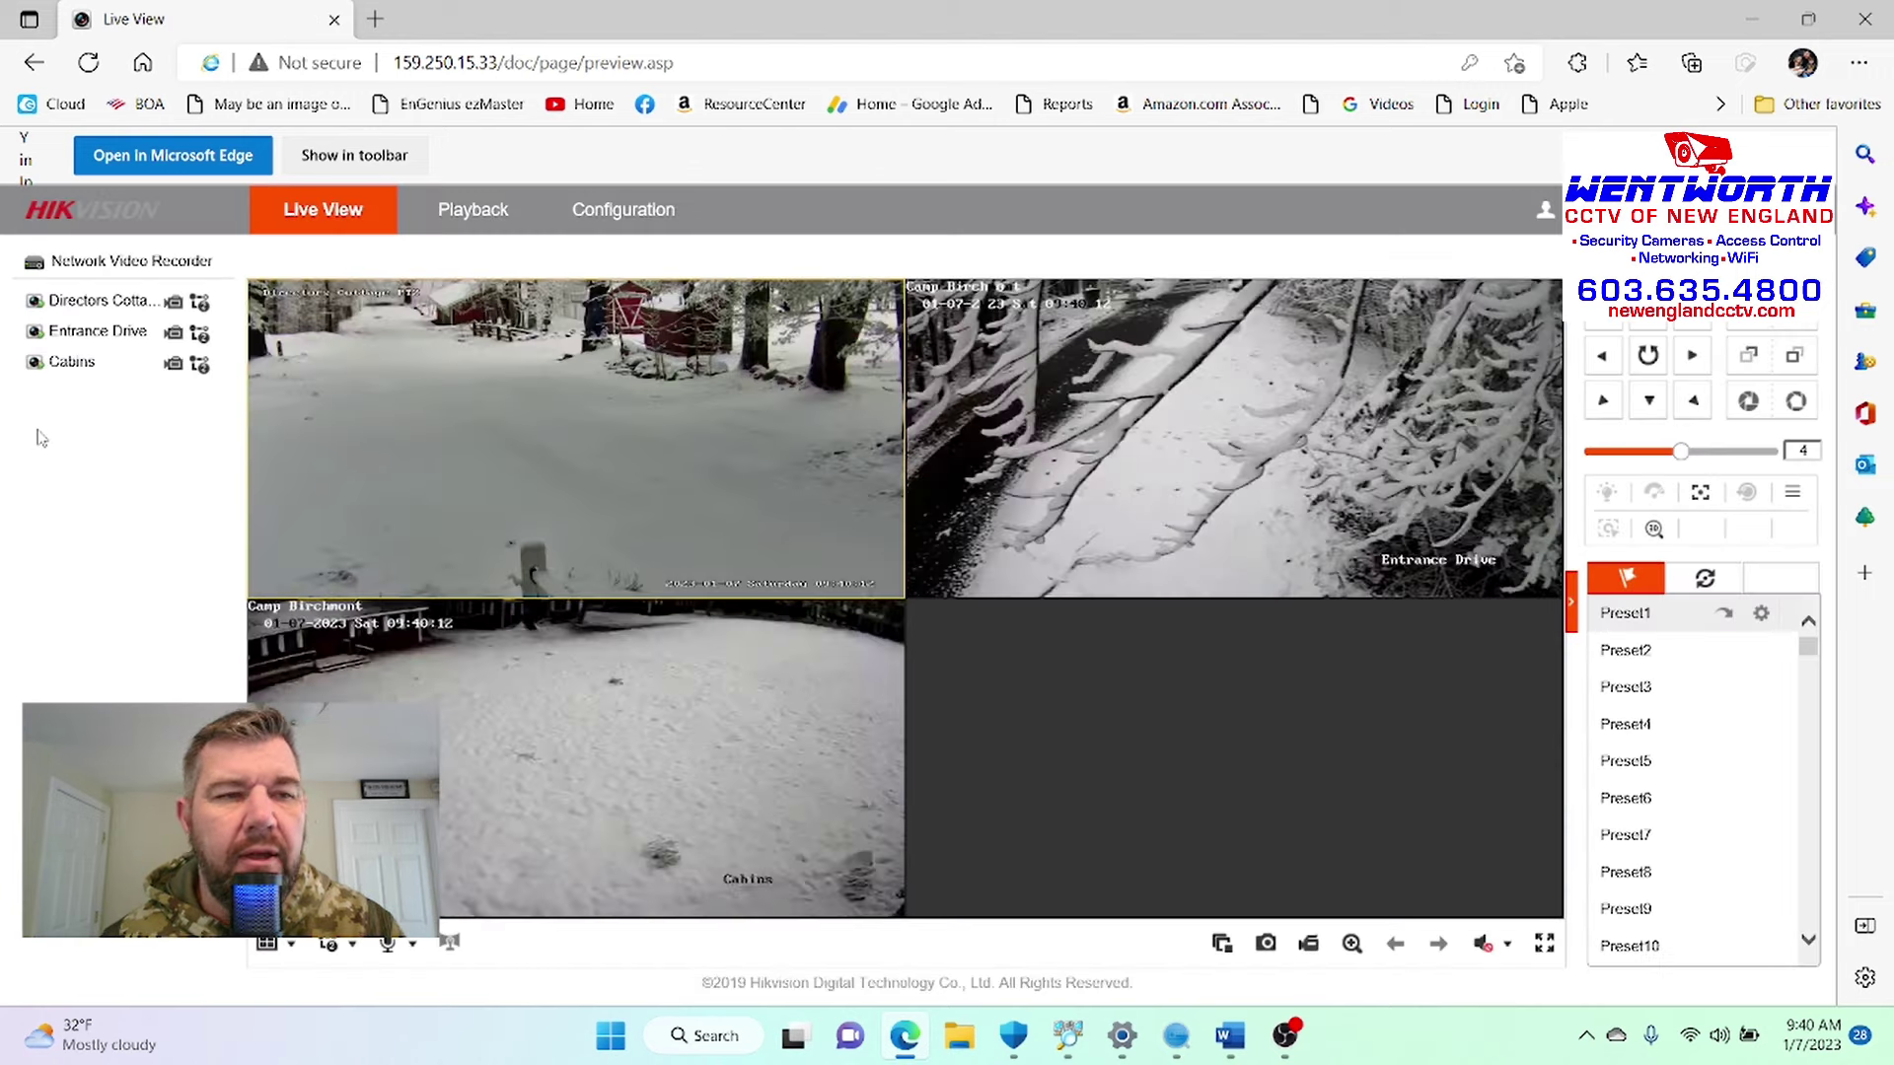
Show the Directors Cottage PTZ feed full screen in Live View.
double_click(600, 442)
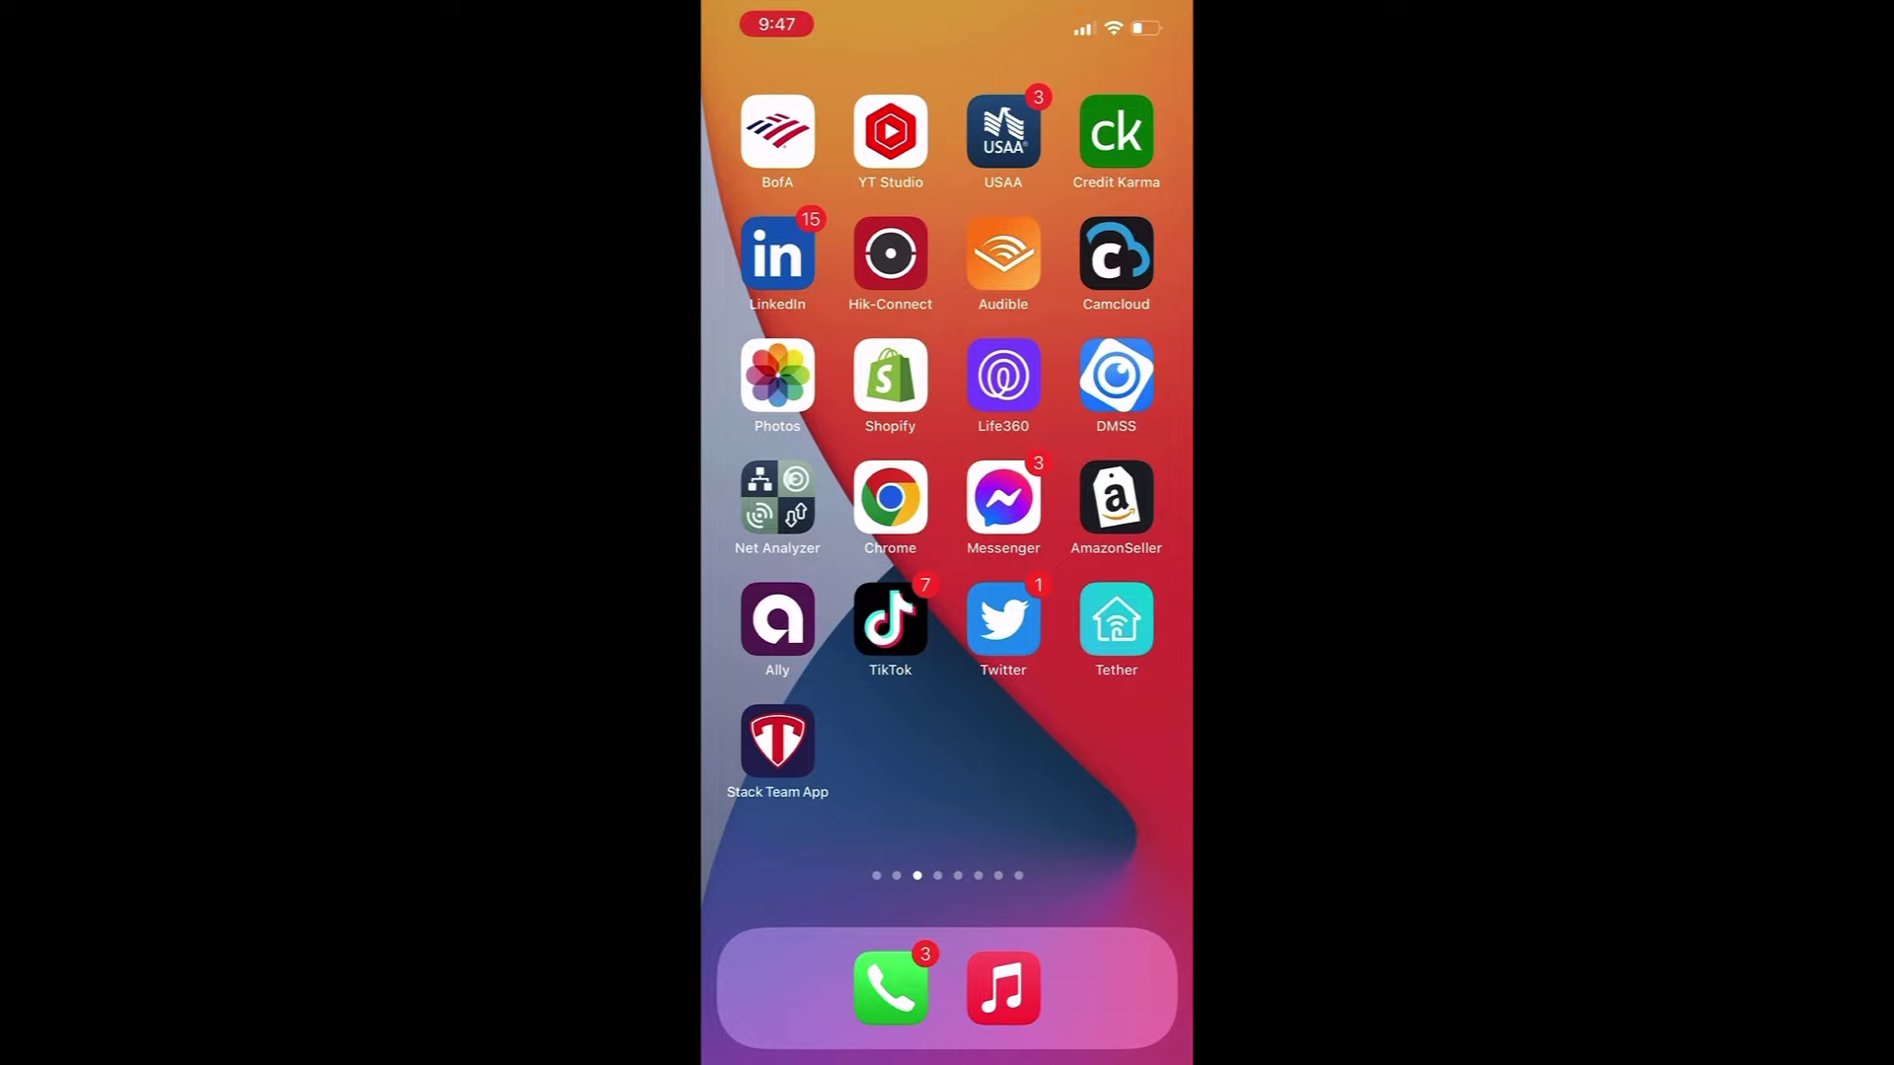
Launch Hik-Connect on the phone and scroll the device list toward Camp Birchmont.
left_click(890, 253)
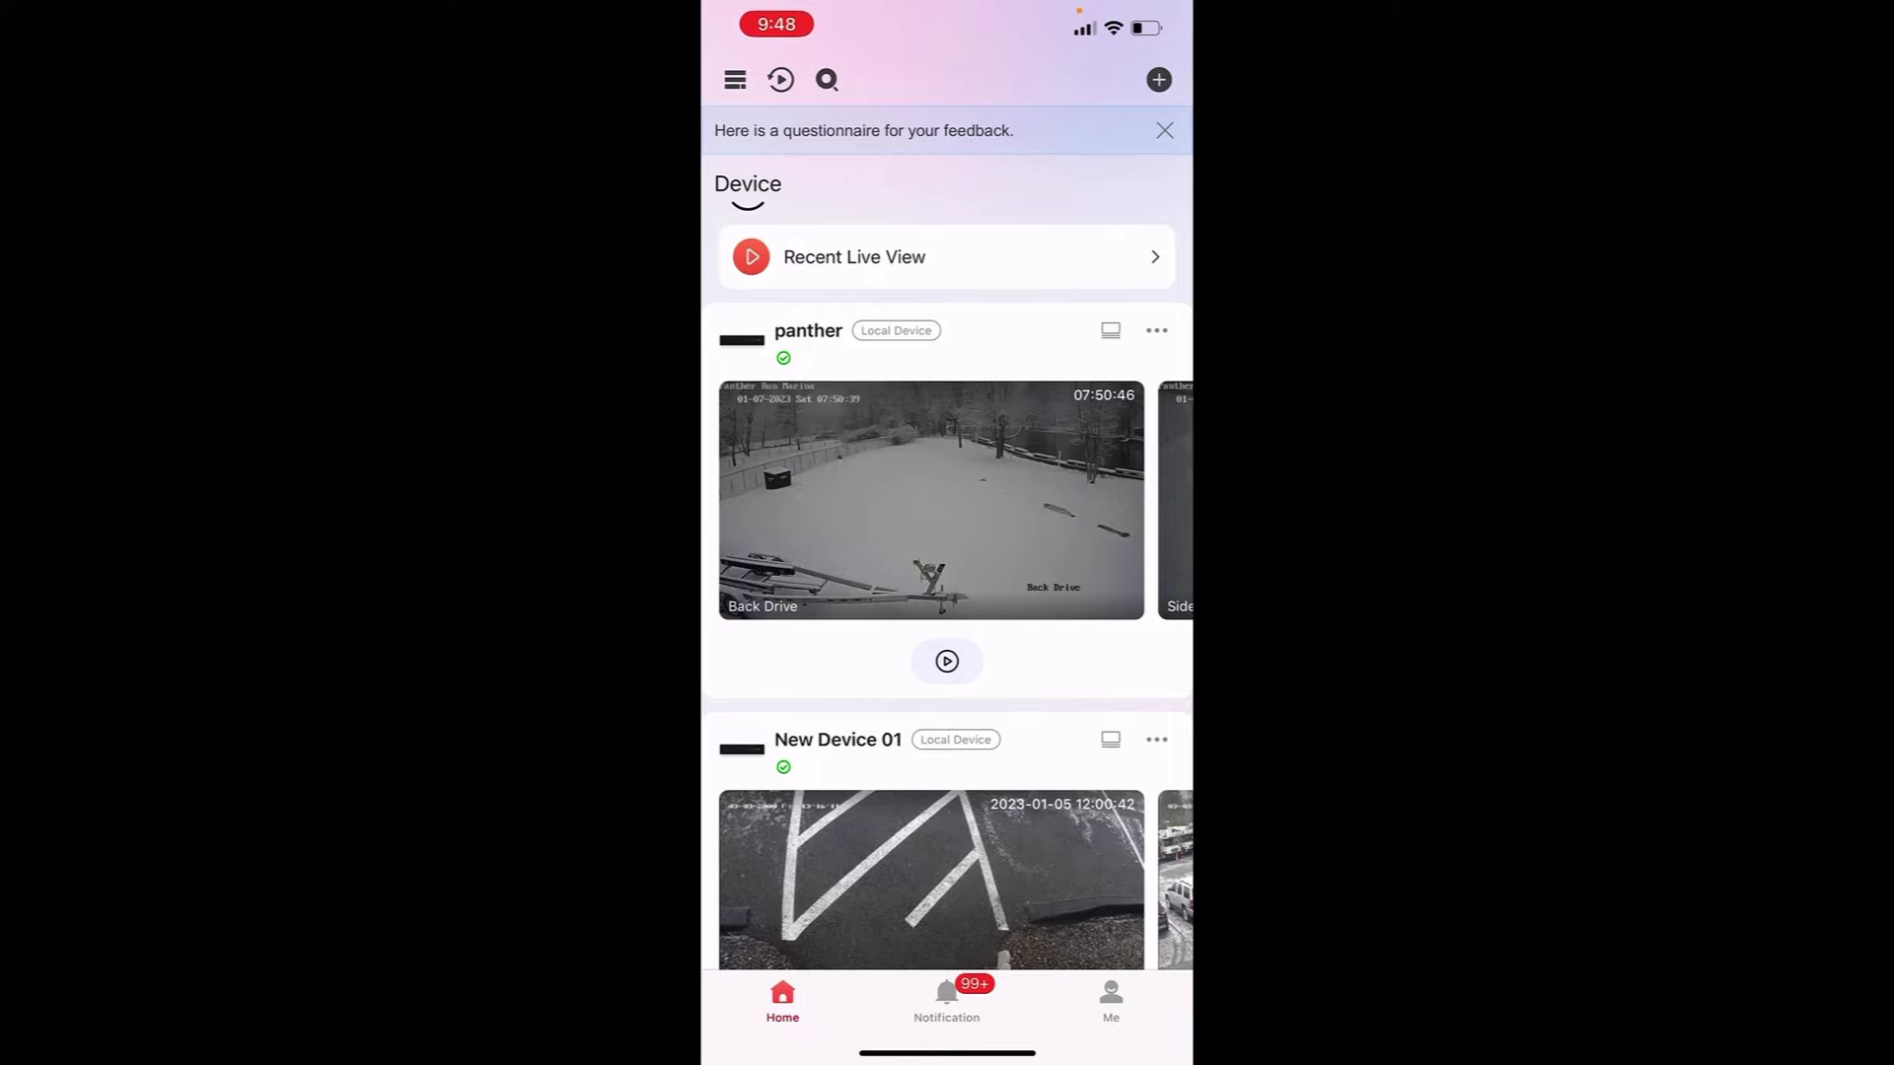
scroll(947, 592, "down", 15)
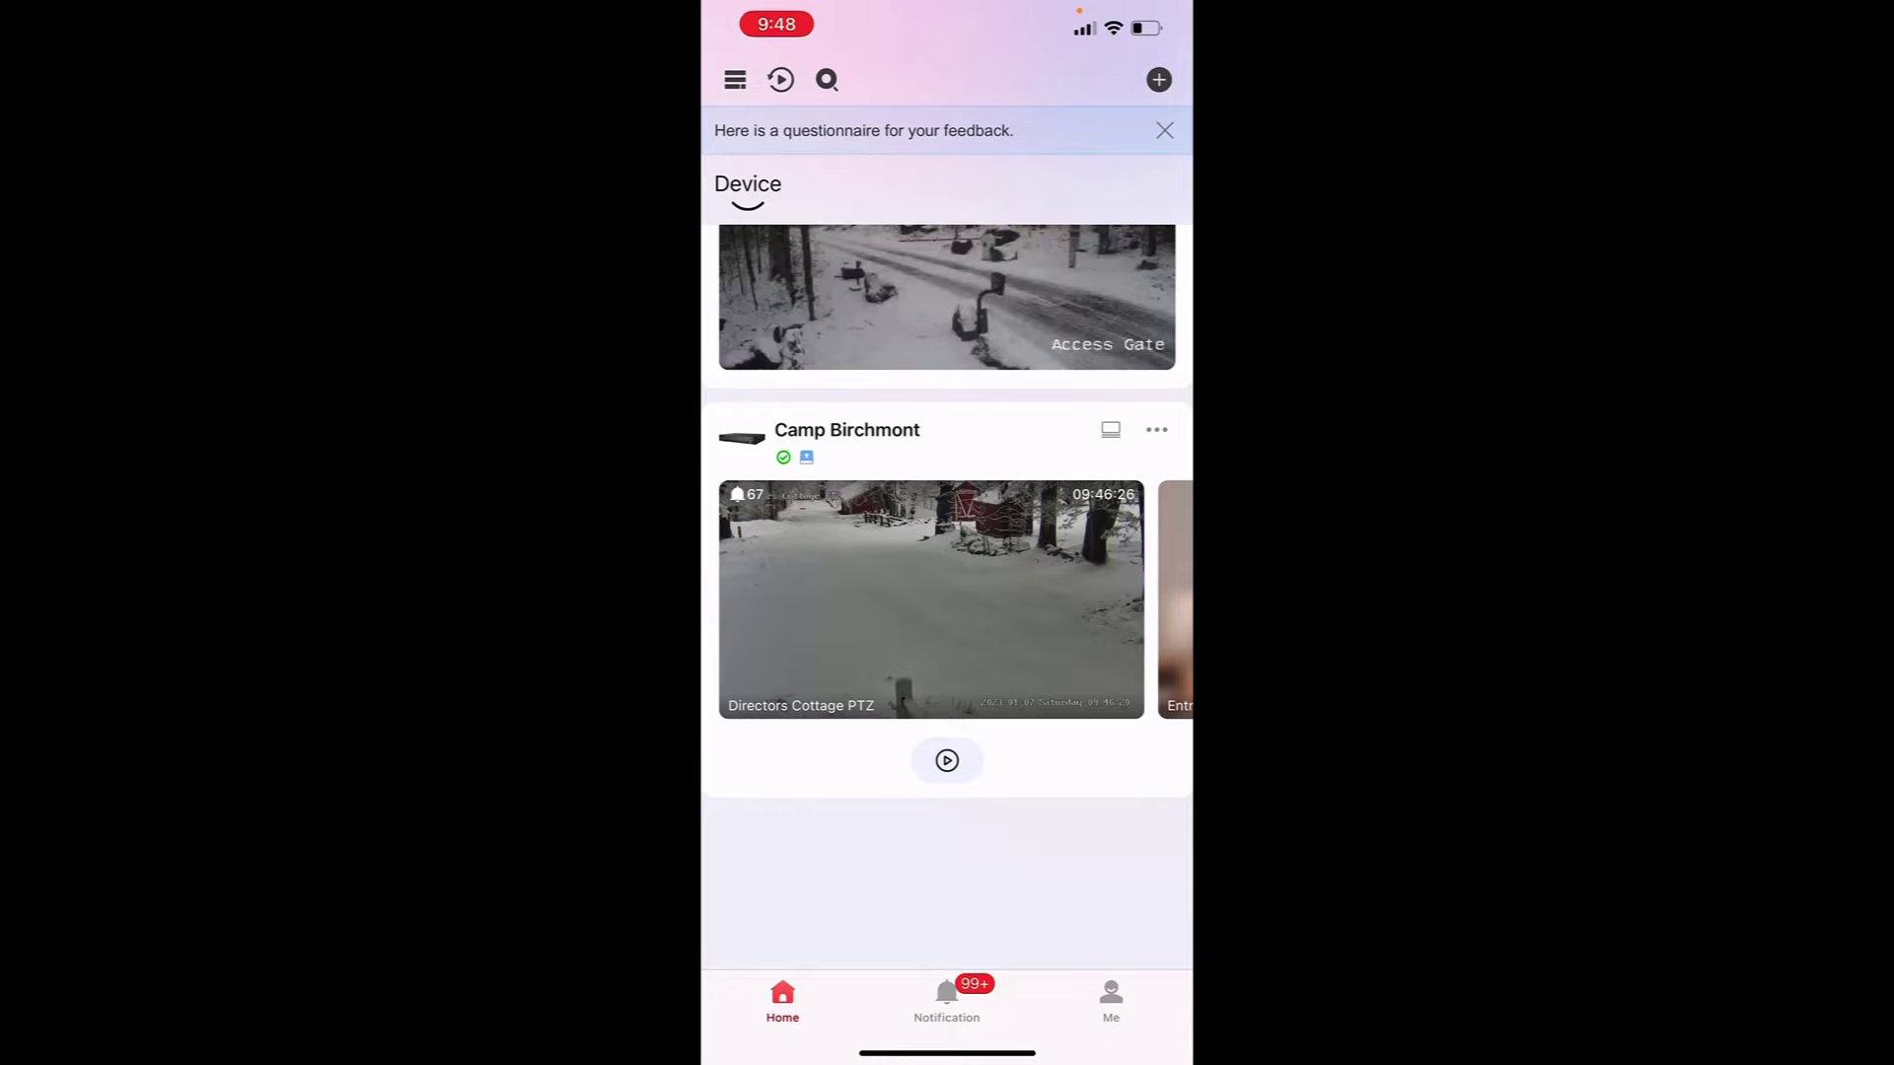
Open the Directors Cottage PTZ live feed alone in single view and bring up its options.
left_click(931, 599)
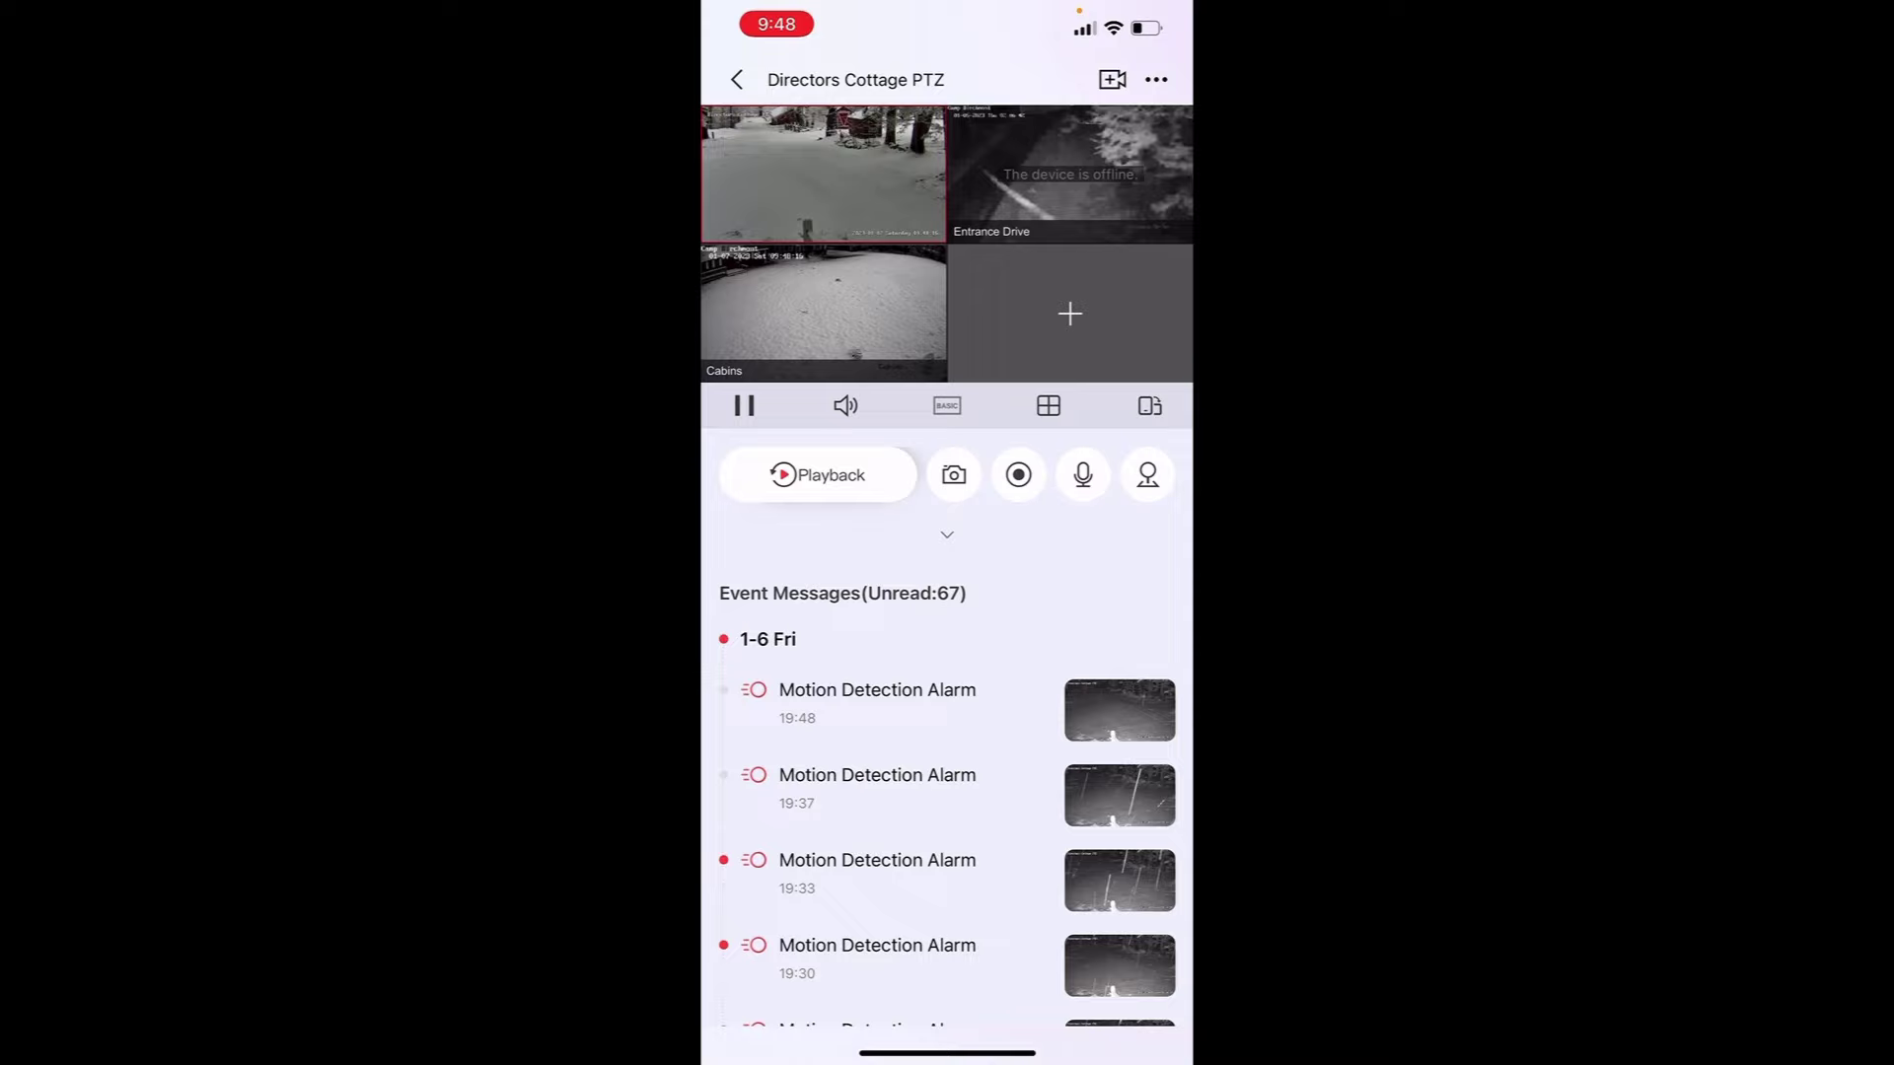
scroll(953, 729, "down", 3)
scroll(954, 729, "up", 3)
scroll(947, 740, "down", 5)
scroll(946, 740, "up", 5)
double_click(823, 174)
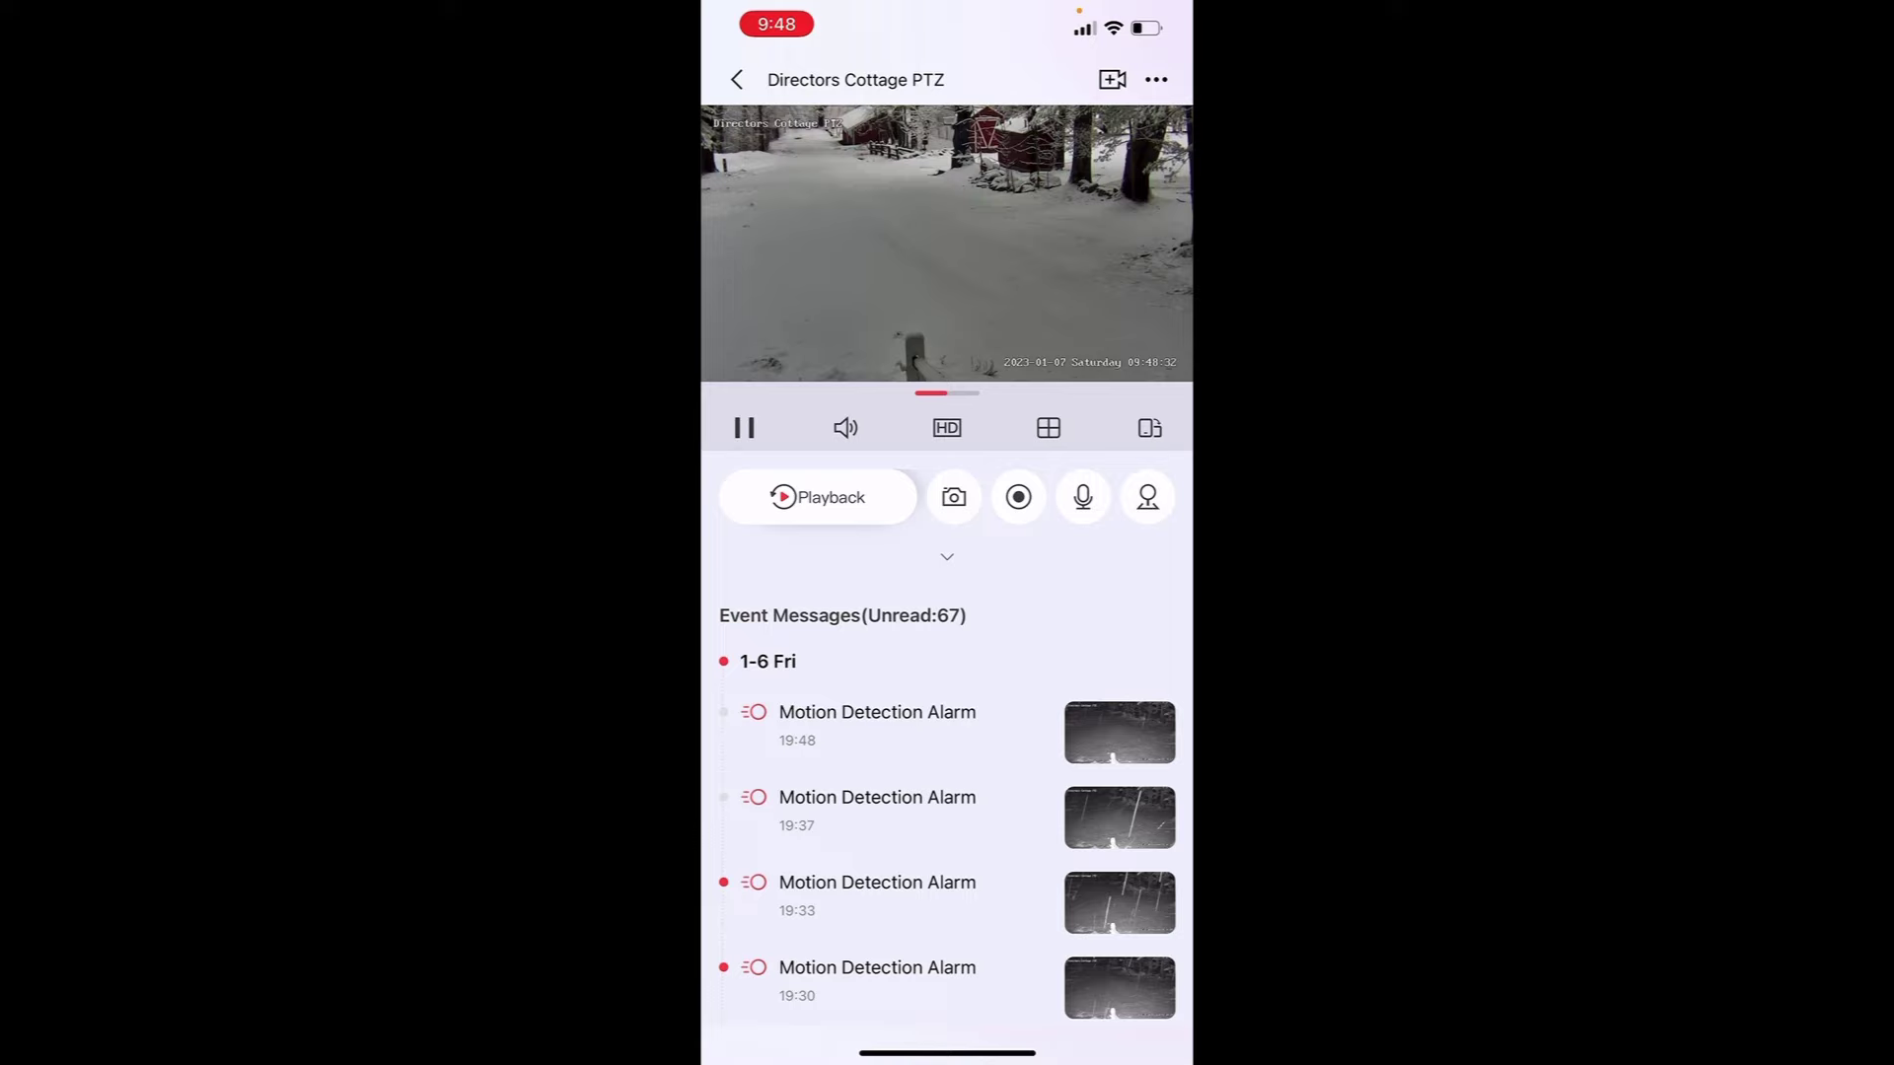
double_click(947, 242)
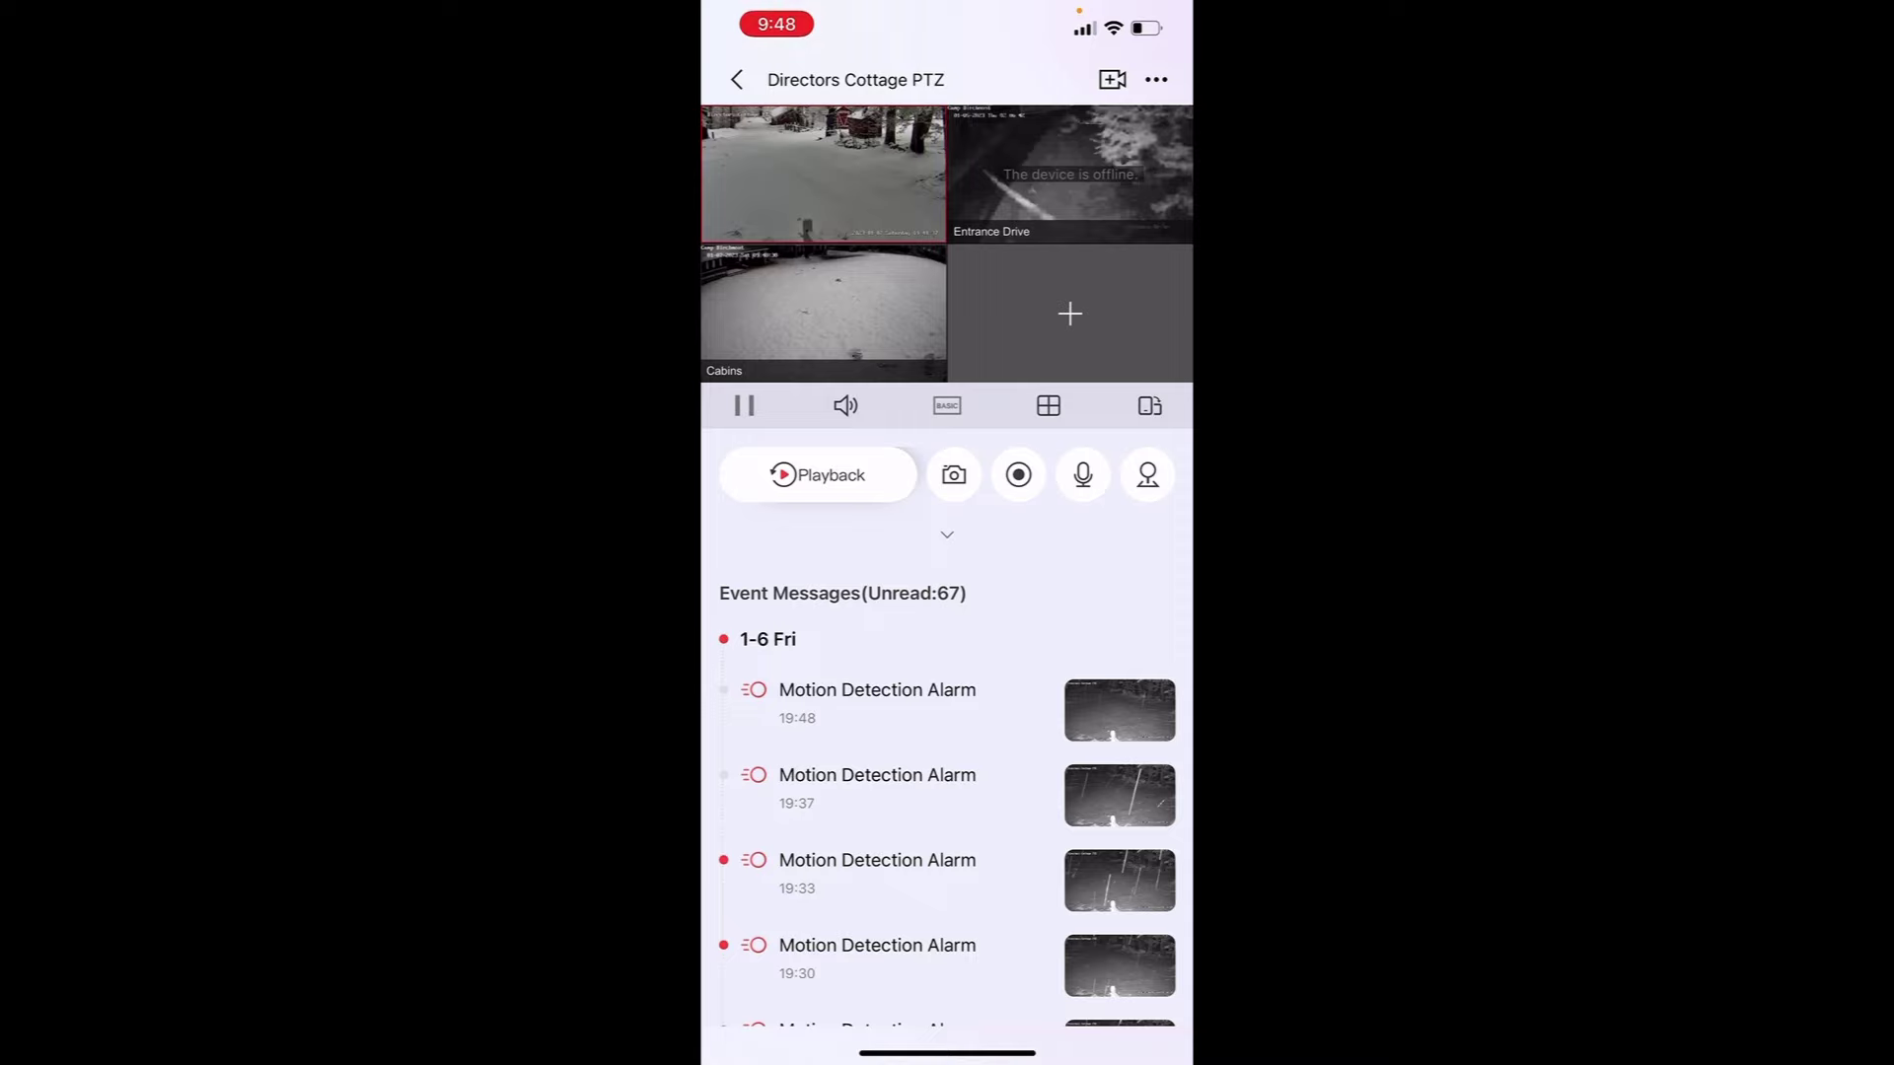
double_click(823, 174)
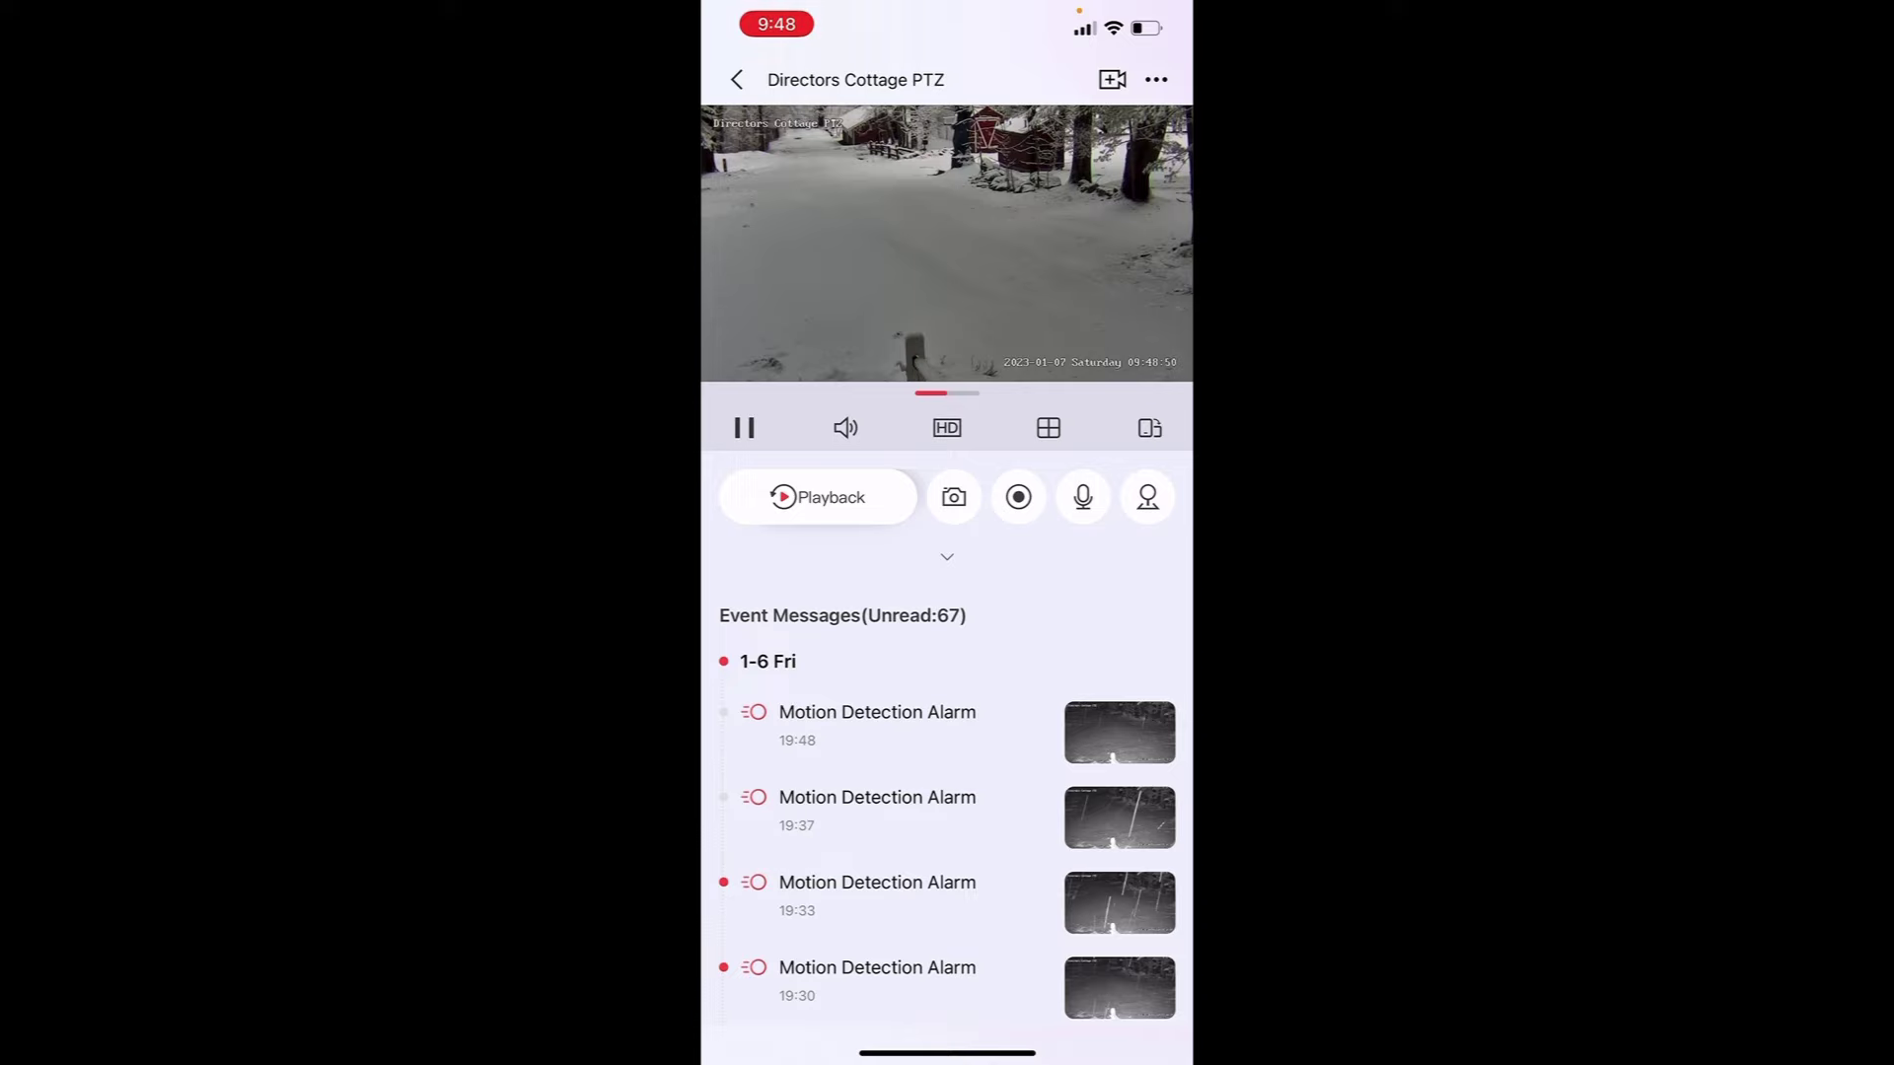
left_click(1155, 79)
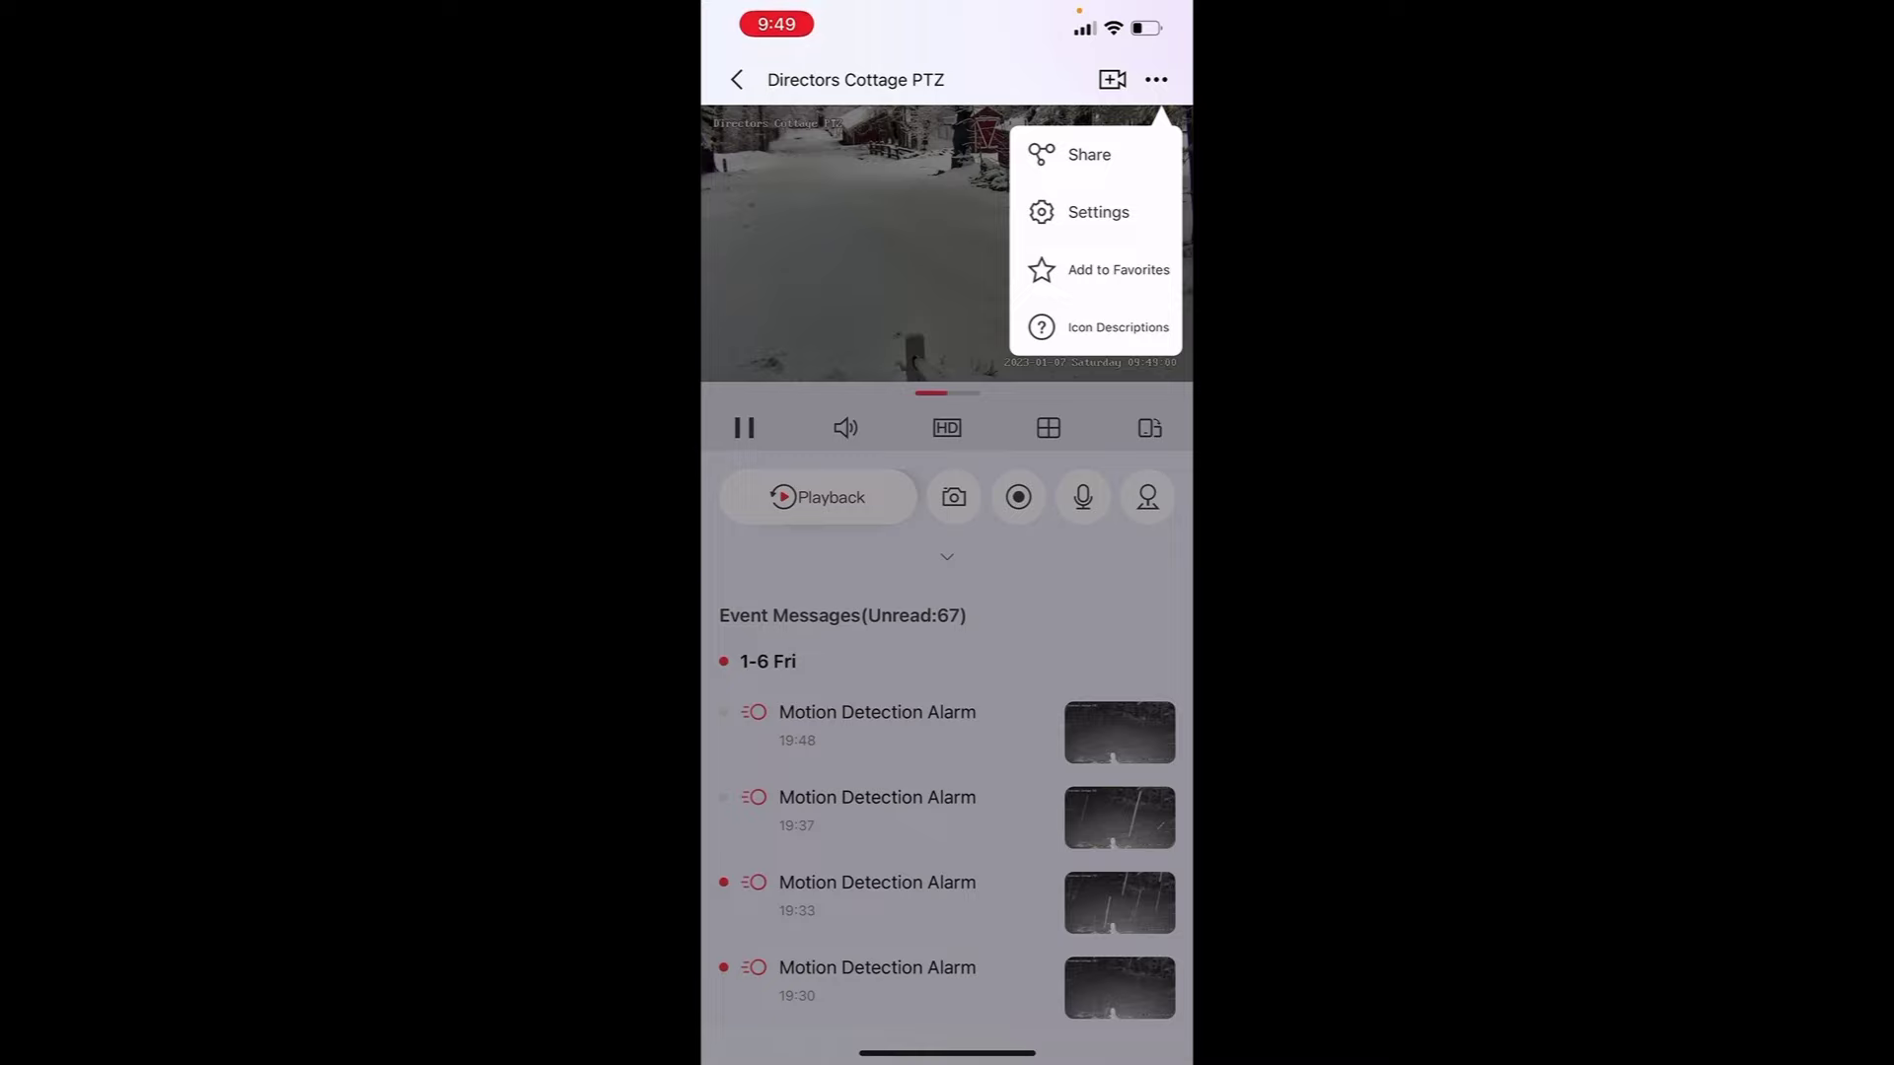
Switch on Notification in the Camp Birchmont recorder's settings to receive events and push alerts.
left_click(1098, 212)
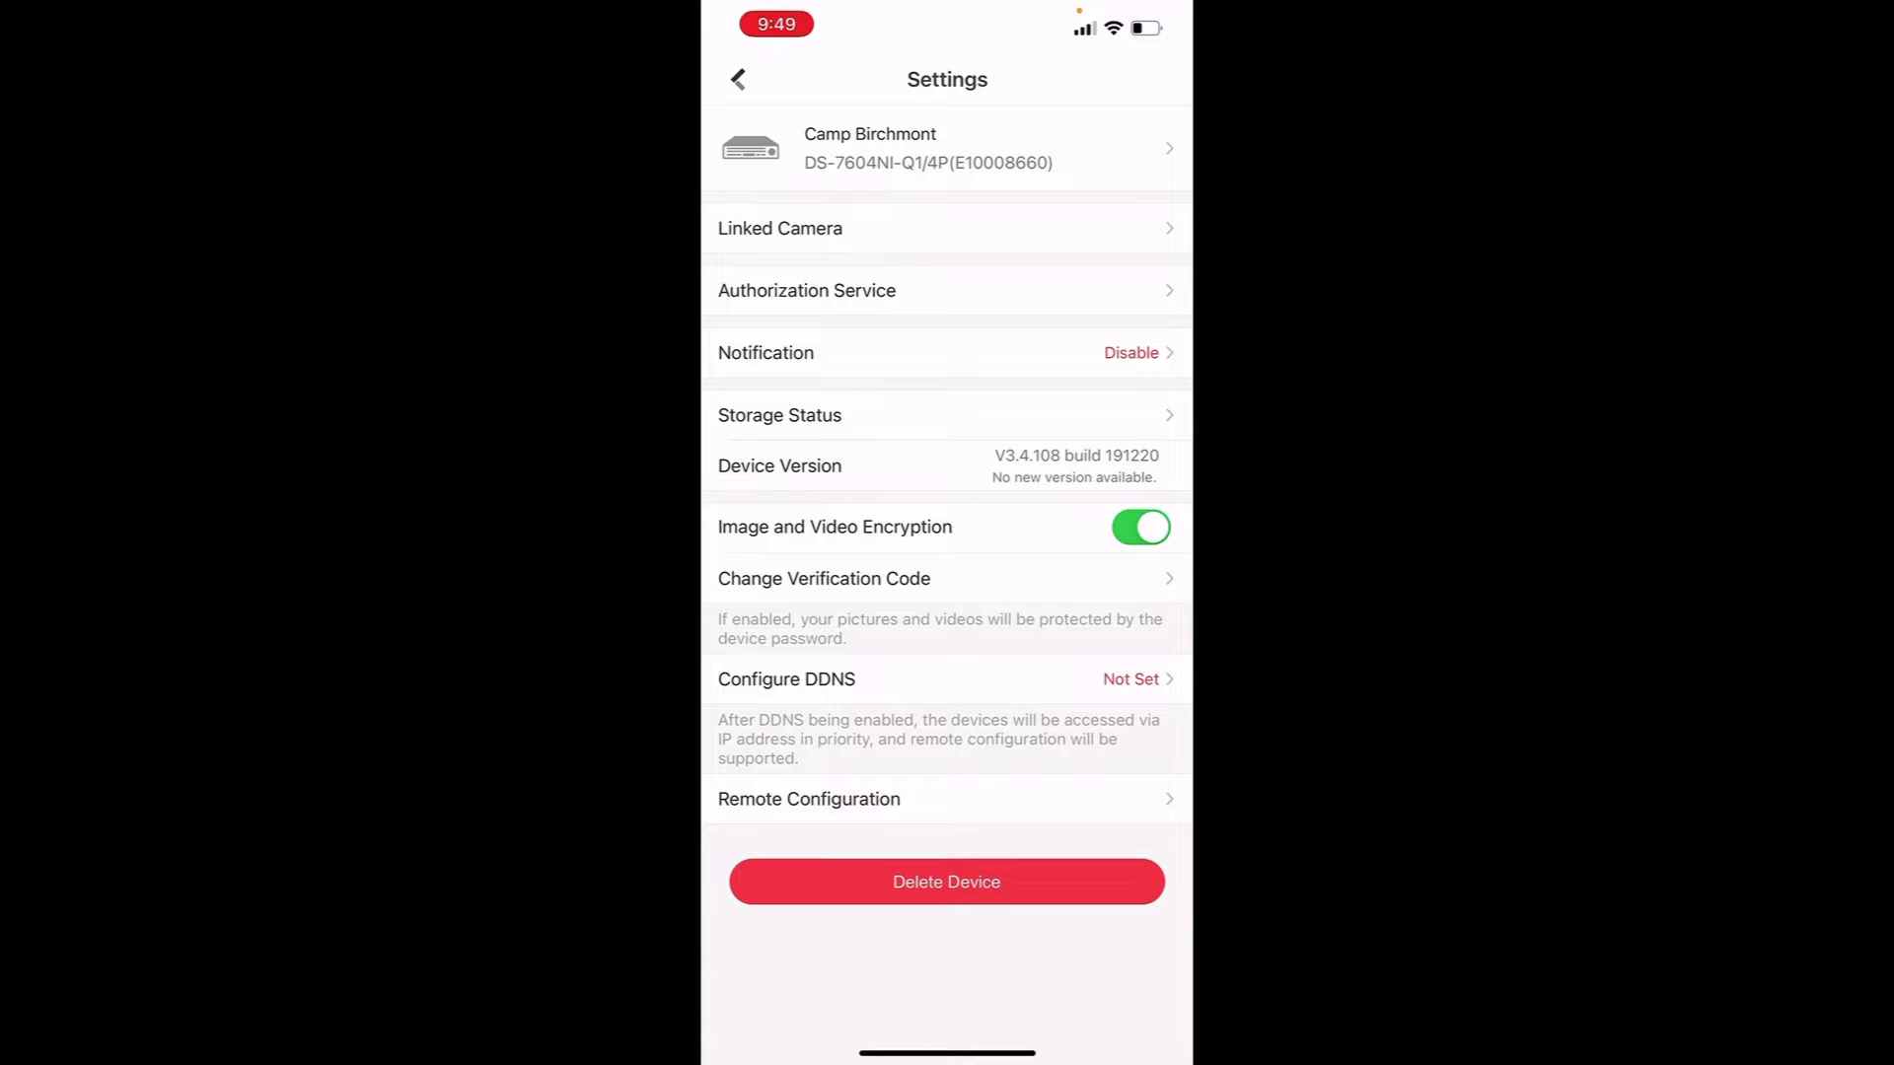
left_click(947, 352)
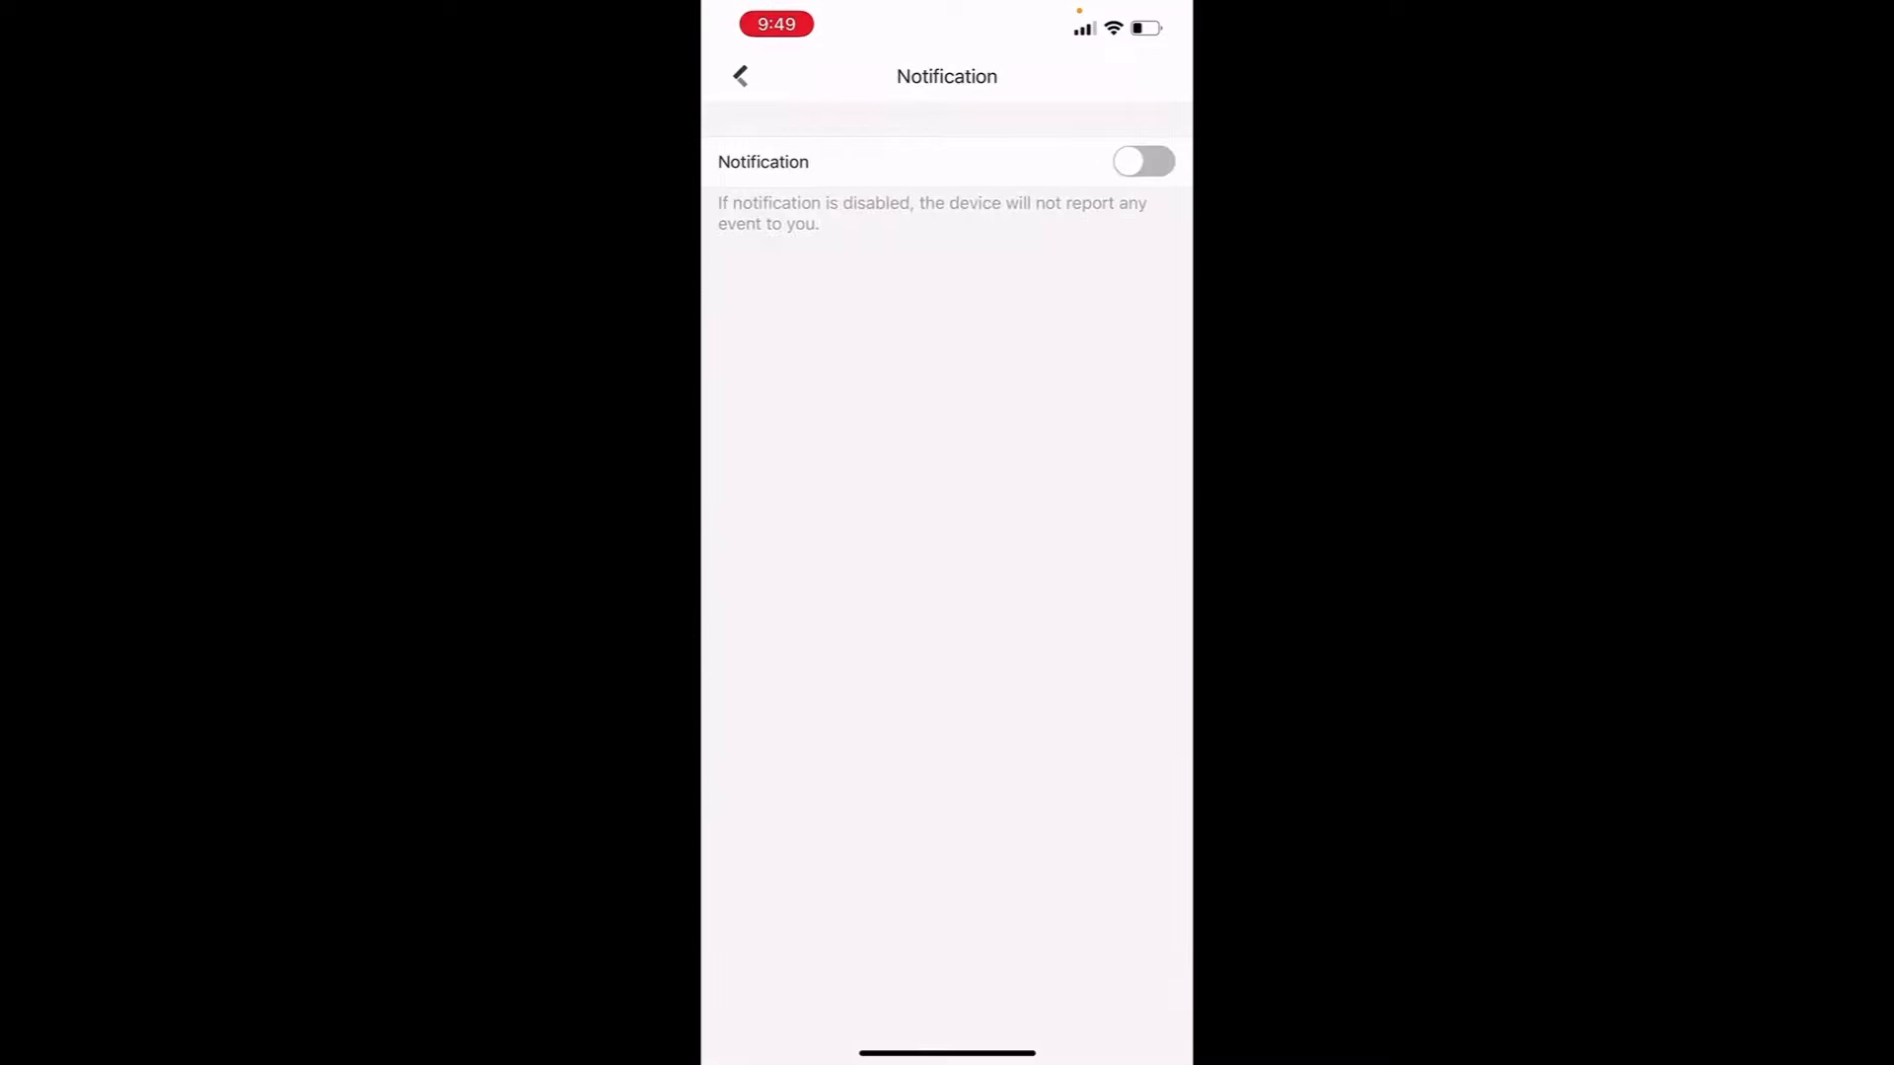
left_click(1144, 160)
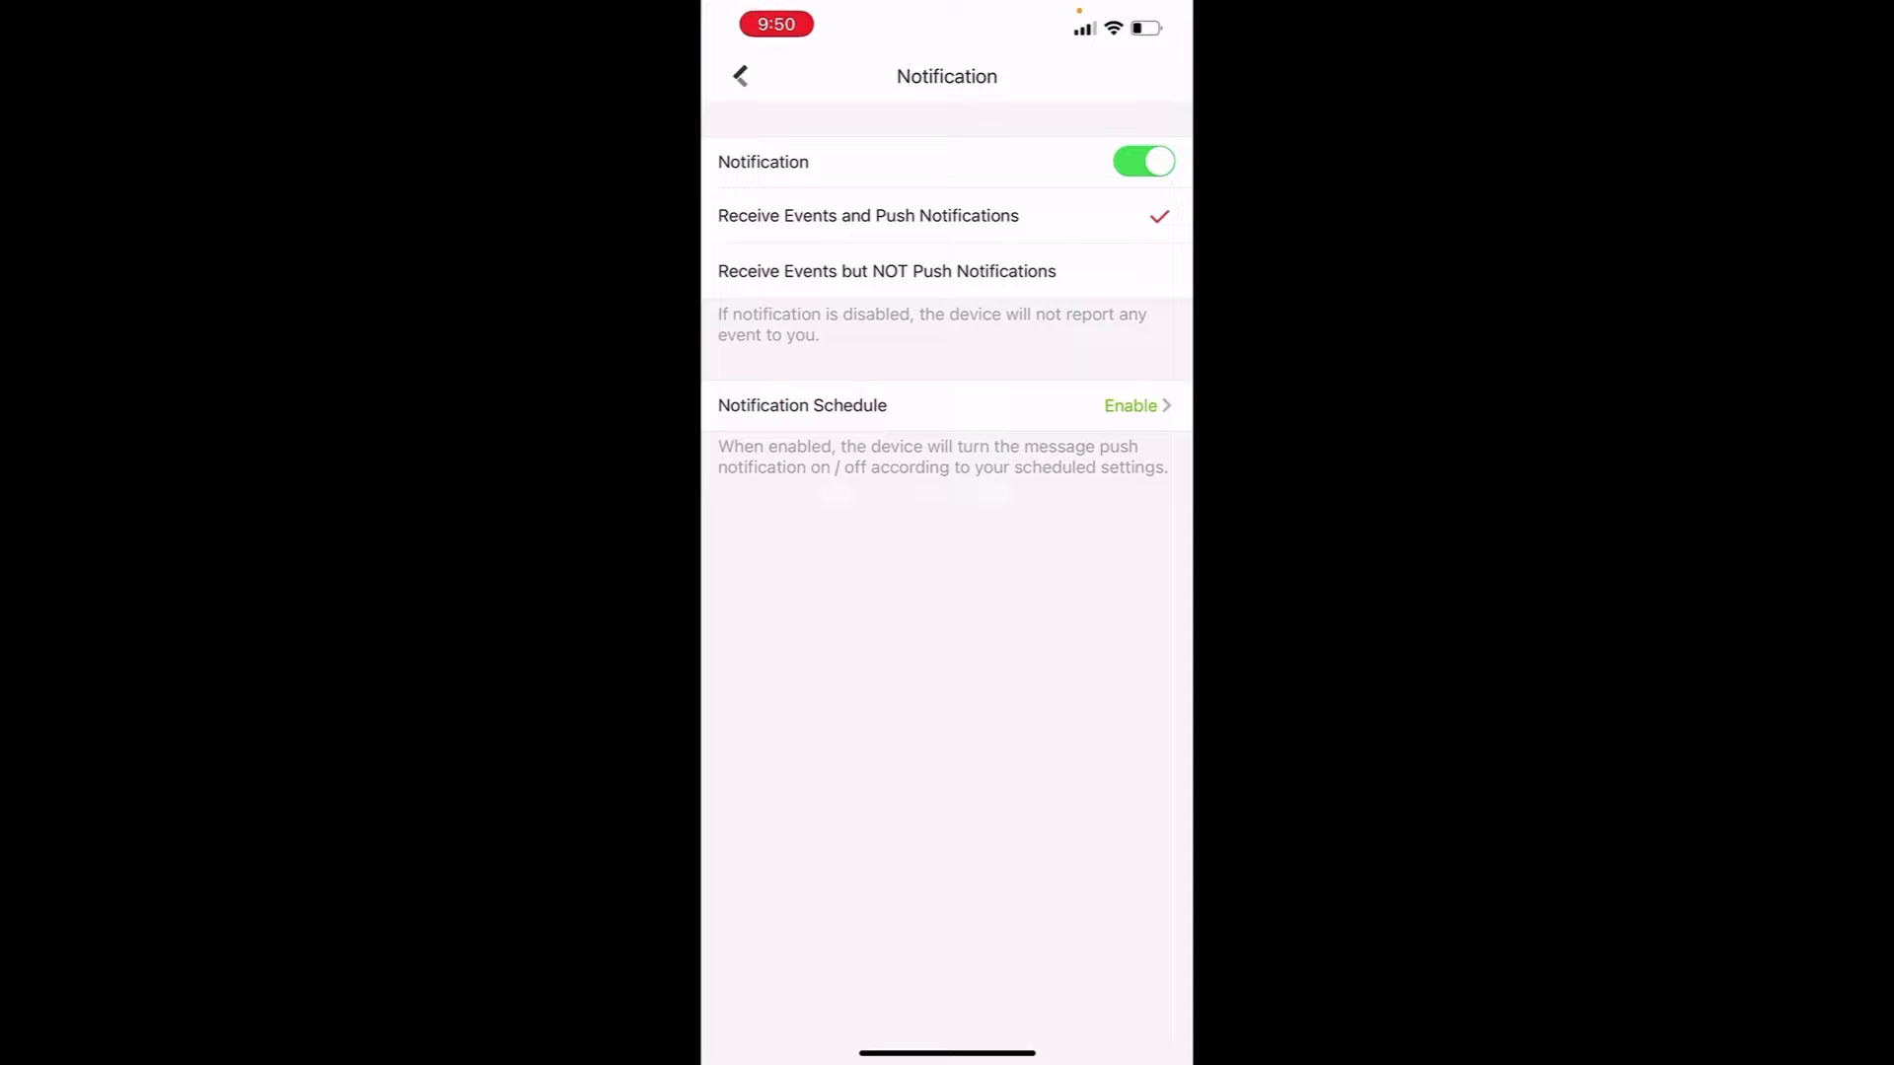
left_click(740, 76)
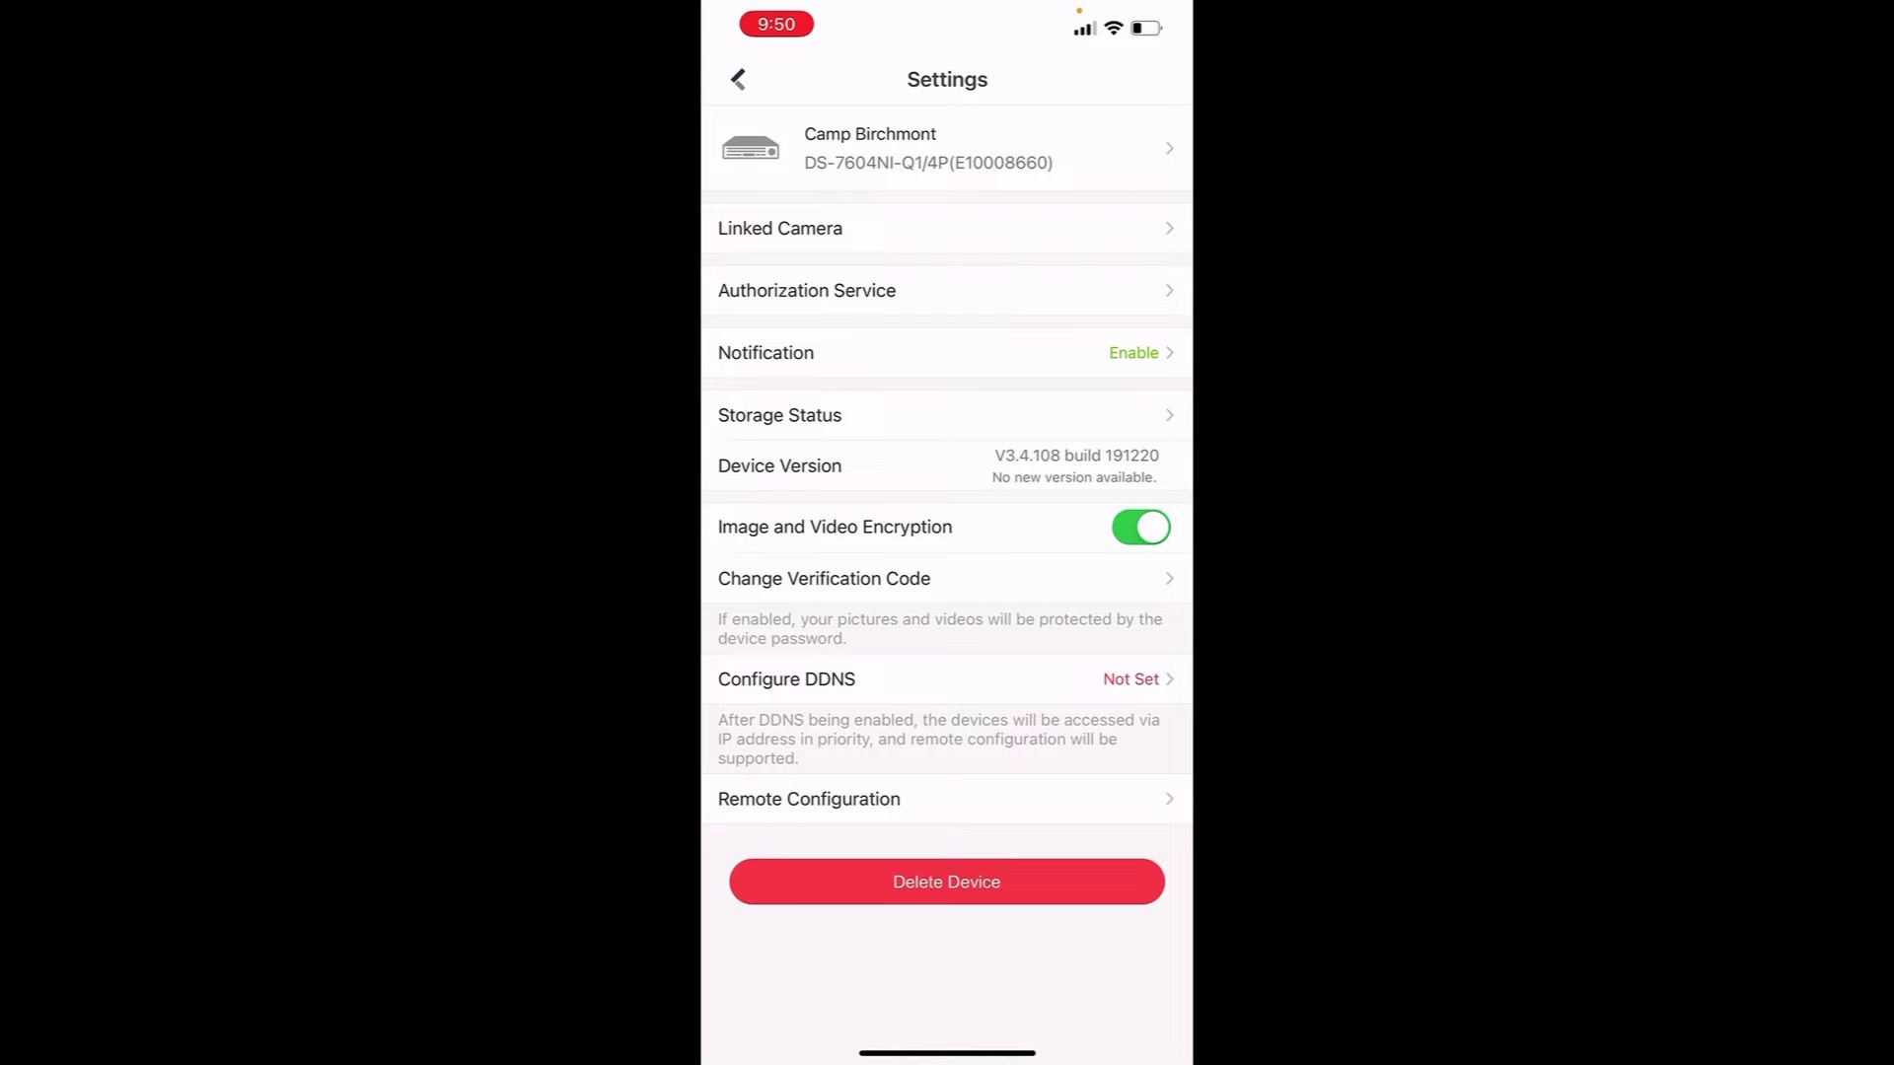
Go back from the recorder's Settings to the Directors Cottage PTZ live feed.
left_click(737, 79)
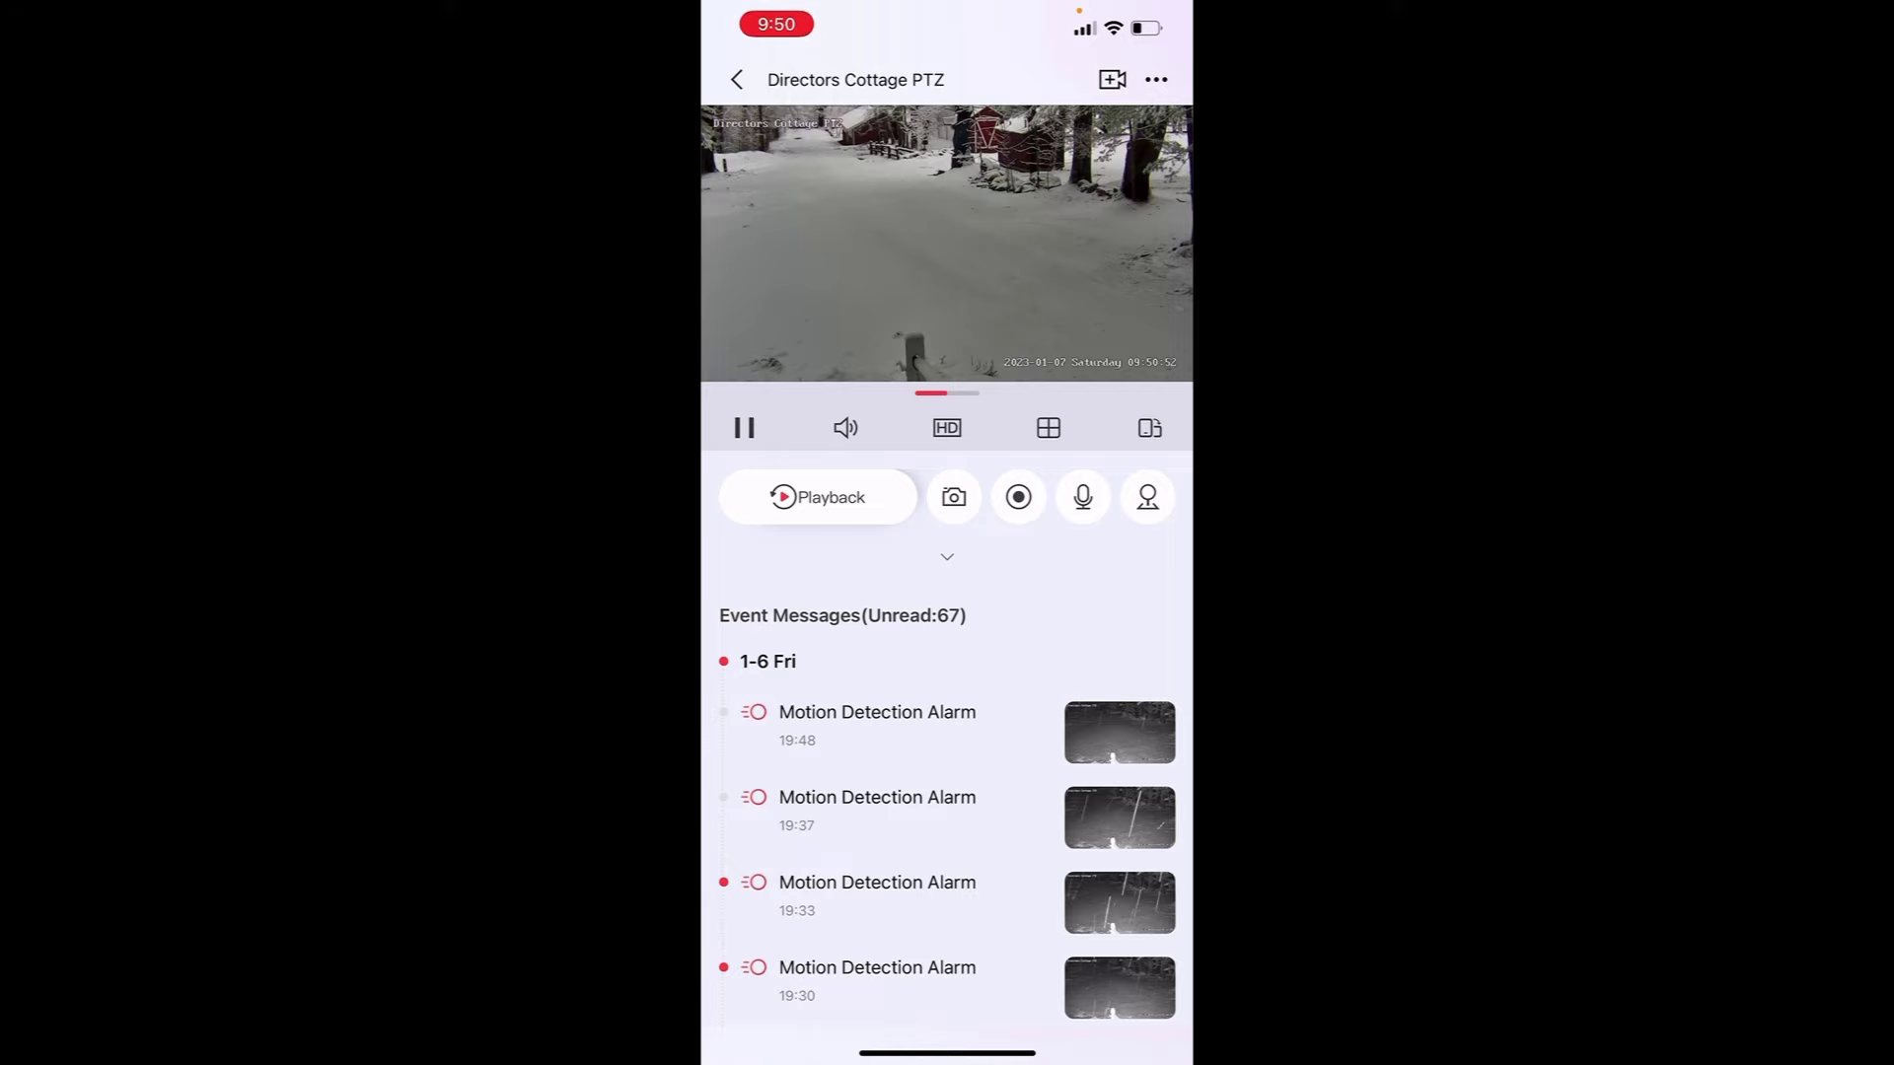
Play back the 19:37 Motion Detection Alarm recording from Directors Cottage PTZ.
left_click(877, 809)
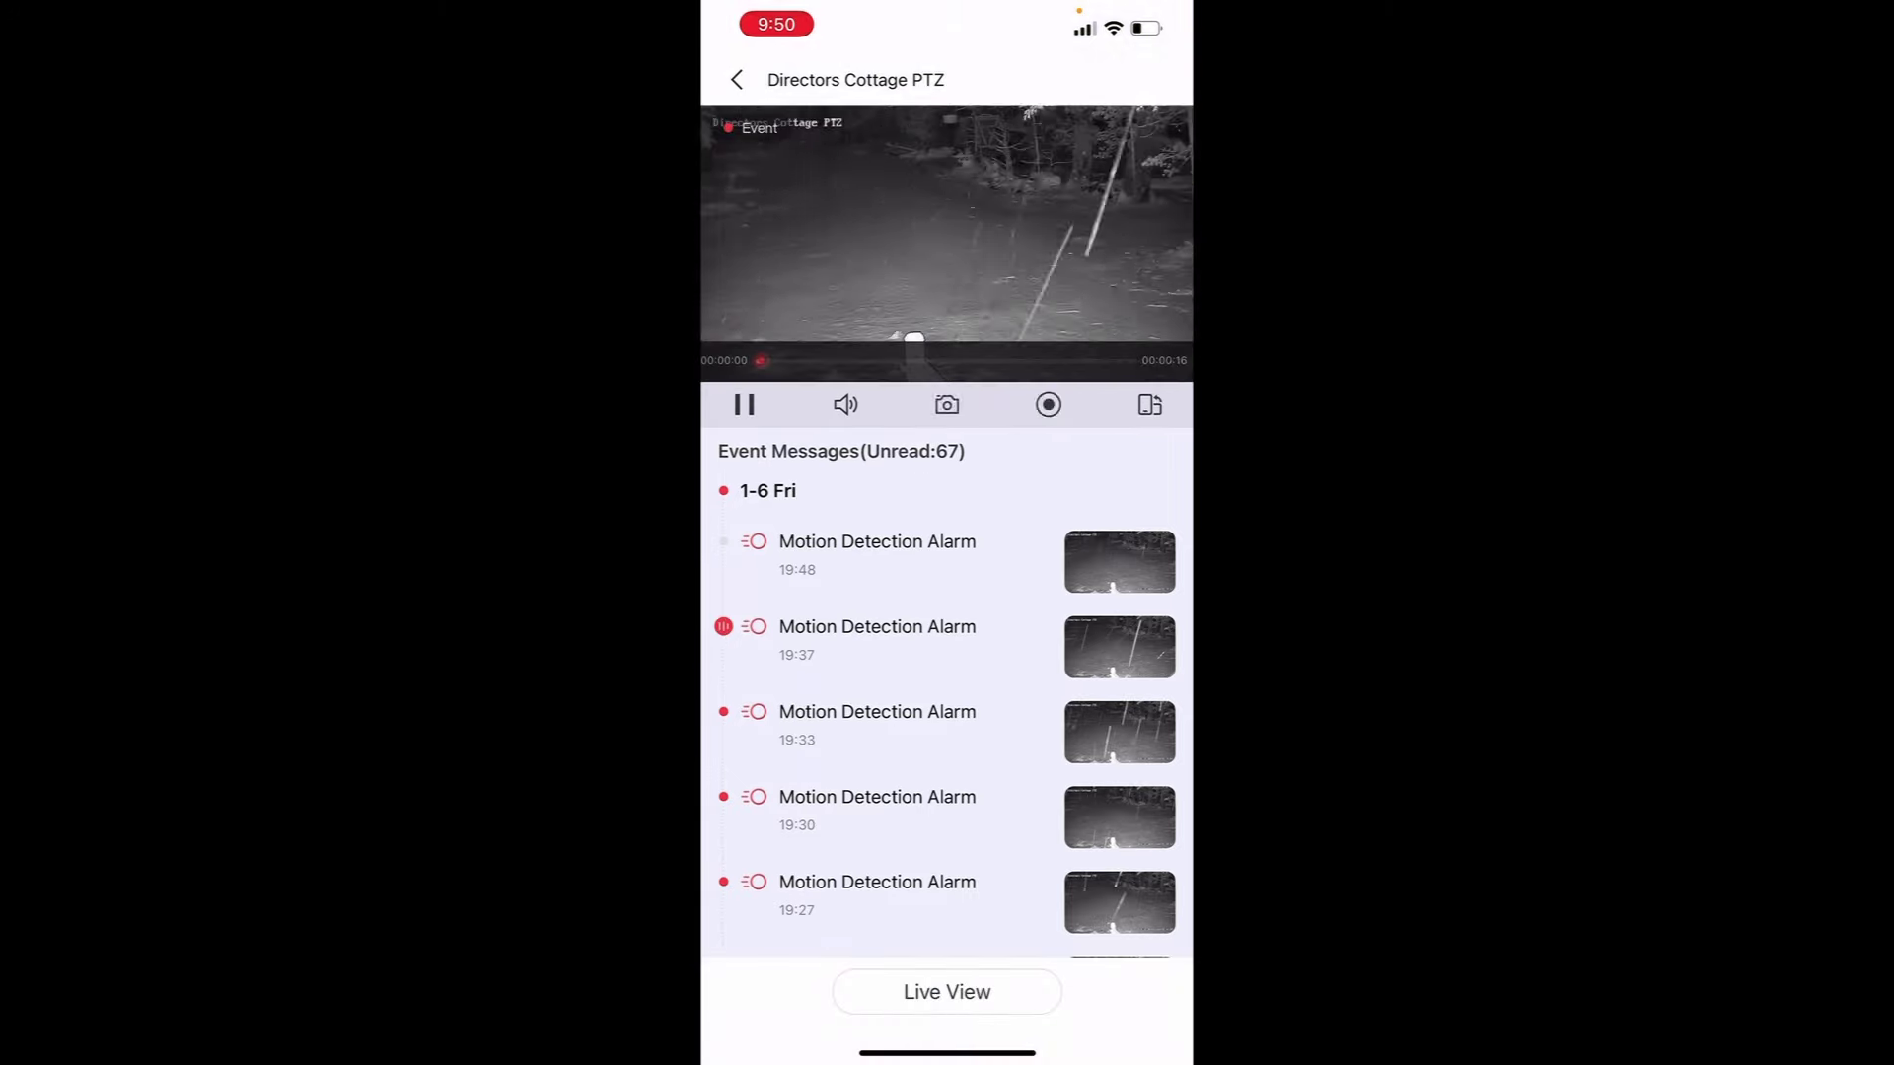